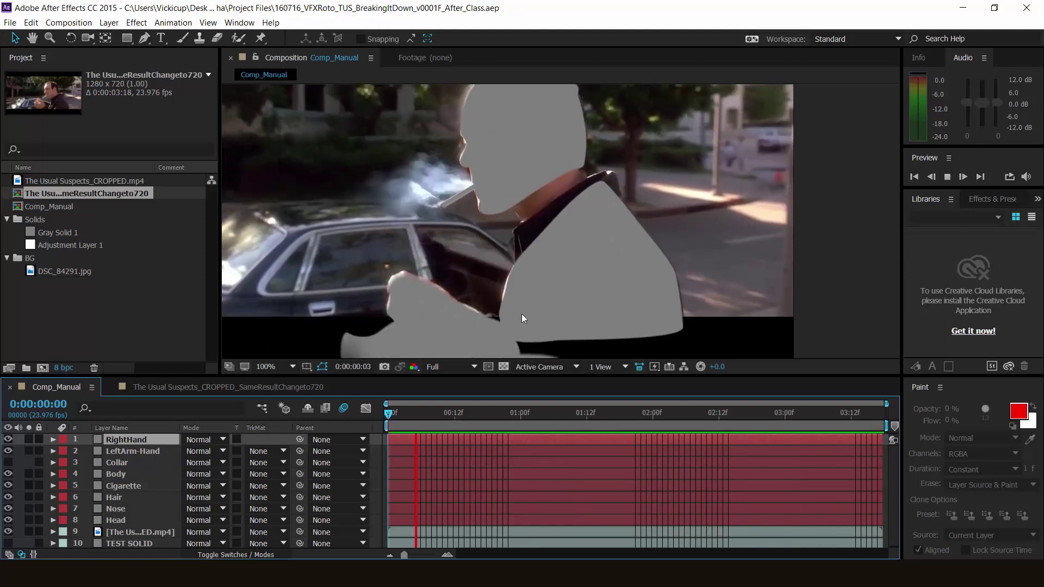
Play and scrub through the Comp_Manual composition to review the manual roto shapes over the whole clip.
{"action": "left_click_drag", "start_coordinate": [494, 412], "coordinate": [526, 413]}
{"action": "key", "text": "space"}
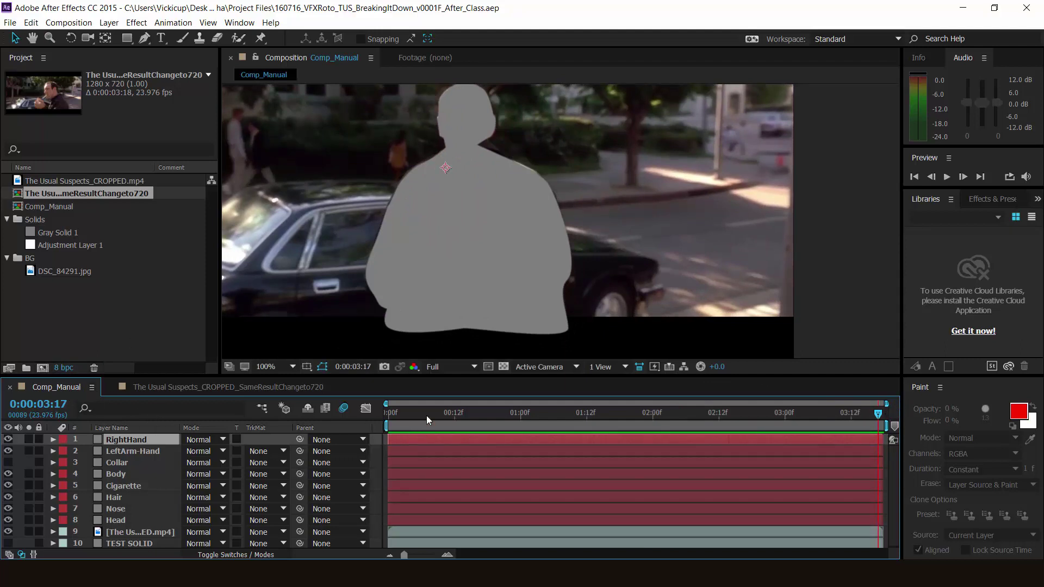
{"action": "key", "text": "space"}
{"action": "left_click_drag", "start_coordinate": [528, 424], "coordinate": [865, 406]}
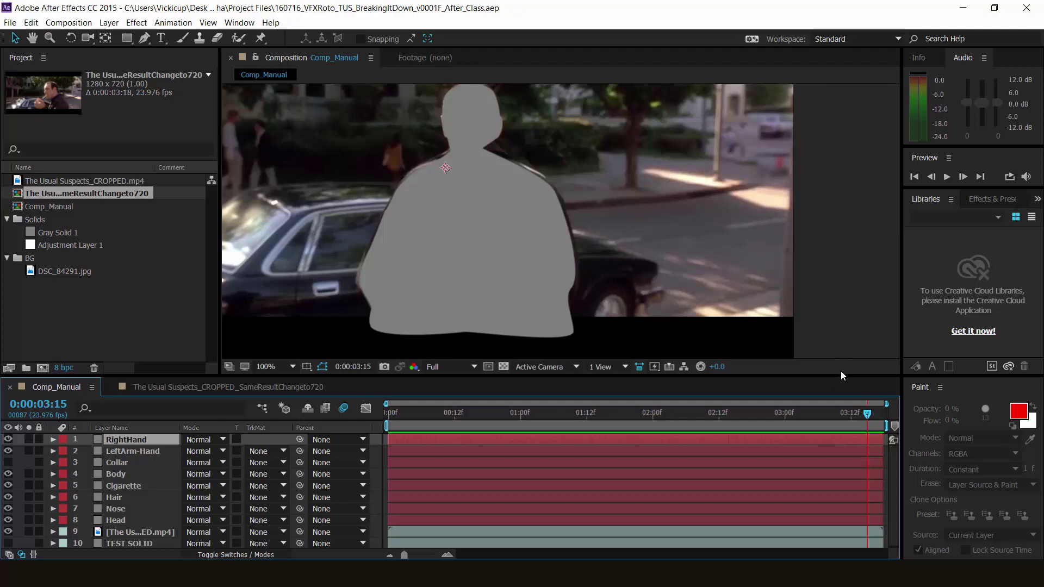
{"action": "left_click_drag", "start_coordinate": [517, 418], "coordinate": [371, 435]}
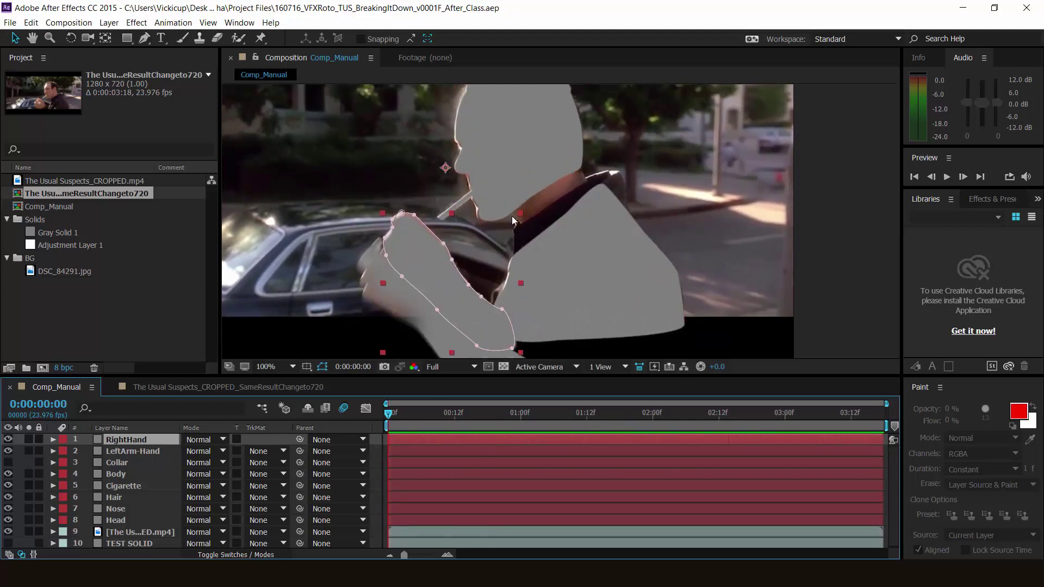
{"action": "mouse_move", "coordinate": [537, 230]}
{"action": "left_mouse_down"}
{"action": "mouse_move", "coordinate": [562, 198]}
{"action": "mouse_move", "coordinate": [572, 215]}
{"action": "mouse_move", "coordinate": [556, 225]}
{"action": "left_mouse_up"}
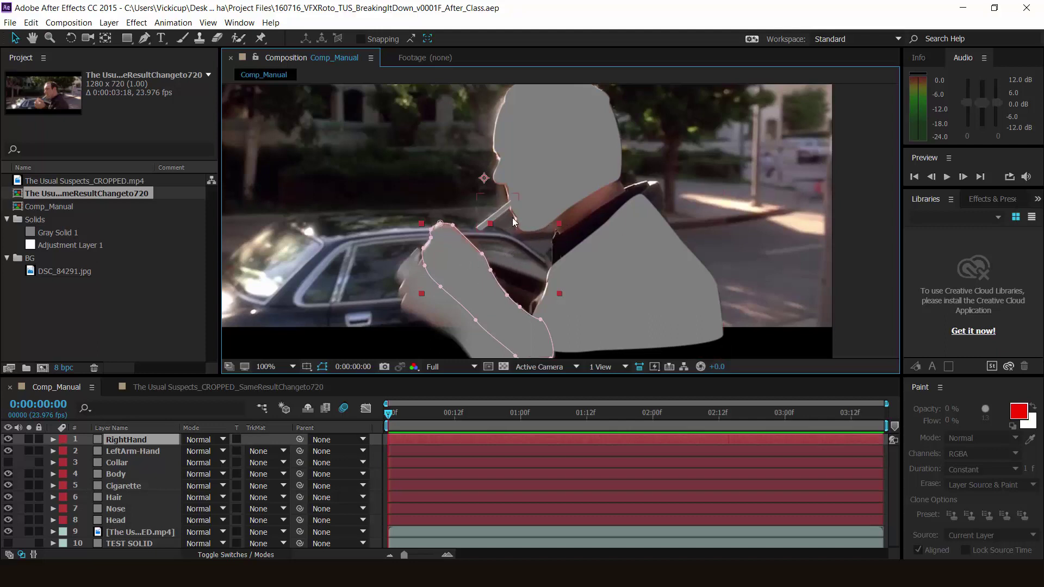
Send the Usual Suspects footage layer from the Comp_Manual composition to mocha AE for tracking.
{"action": "left_click", "coordinate": [140, 532]}
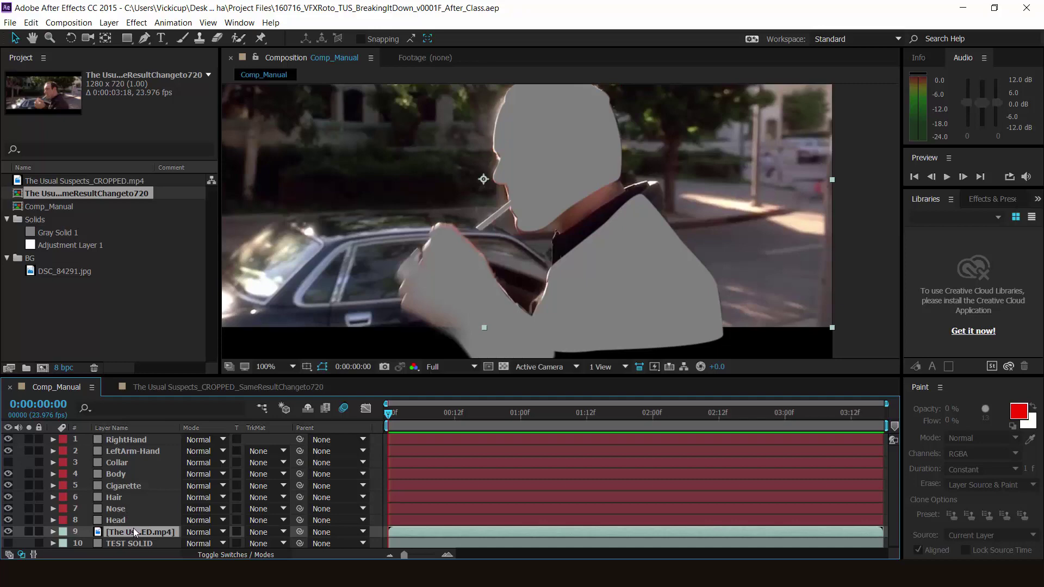
{"action": "left_click", "coordinate": [174, 23]}
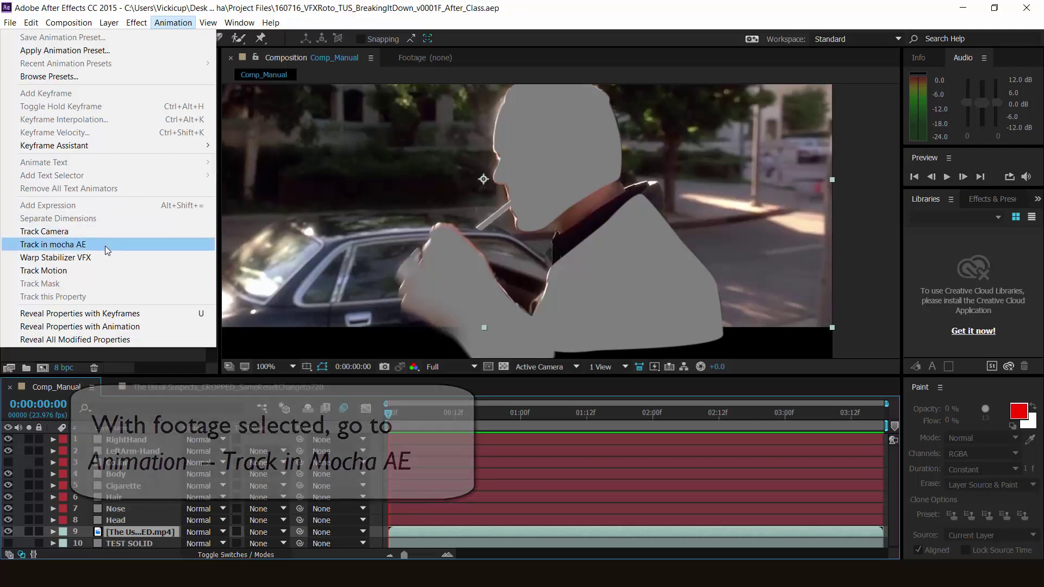
{"action": "left_click", "coordinate": [106, 245]}
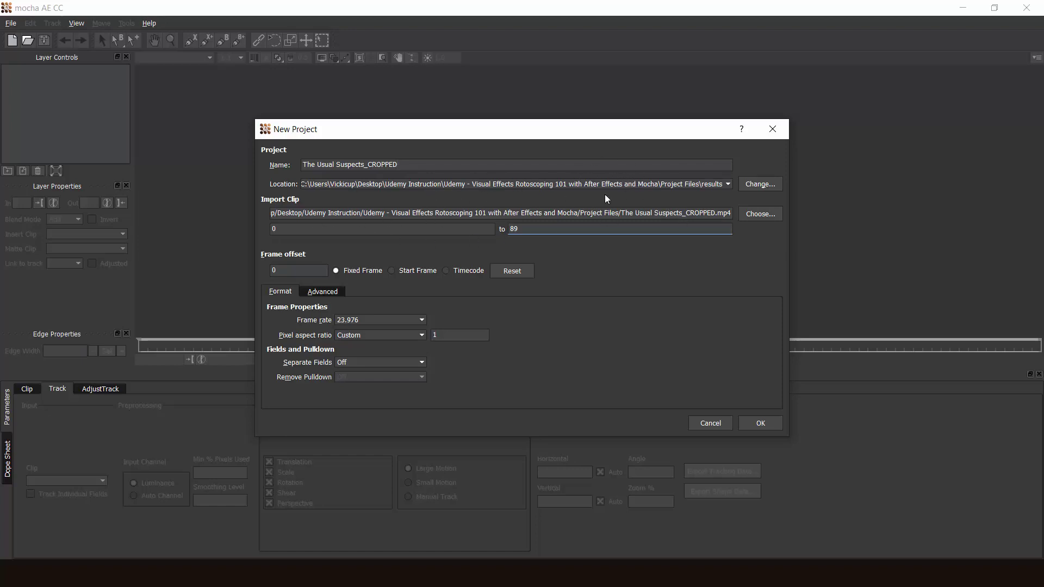
Create the new mocha project under the name The Usual Suspects_CROPPED_Class.
{"action": "left_click", "coordinate": [317, 293]}
{"action": "left_click", "coordinate": [287, 293]}
{"action": "type", "text": "_Class"}
{"action": "left_click", "coordinate": [761, 424]}
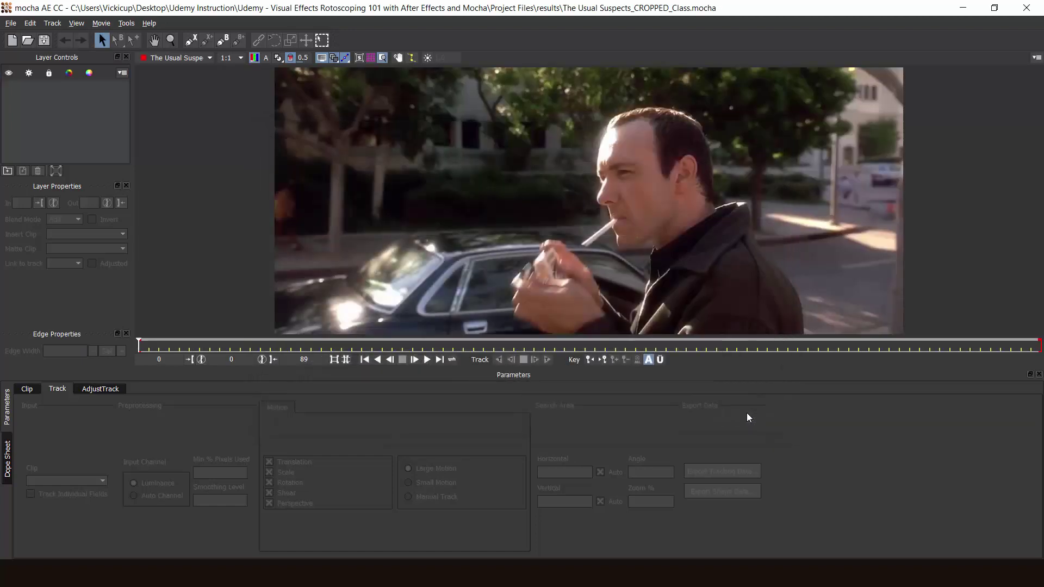
Play the imported clip and cycle through the once, loop and back-and-forth playback modes.
{"action": "key", "text": "space"}
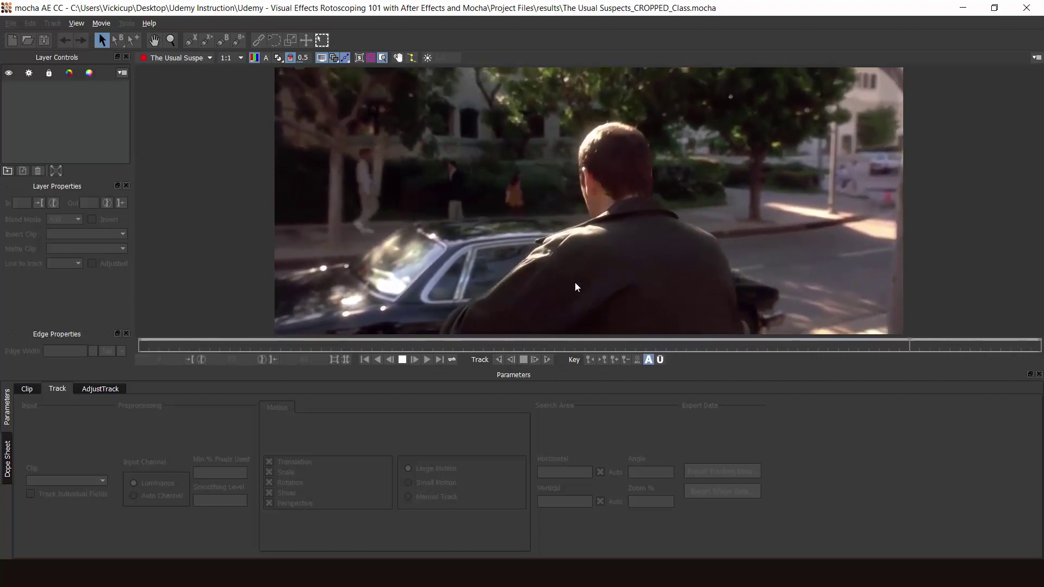
{"action": "left_click", "coordinate": [452, 361]}
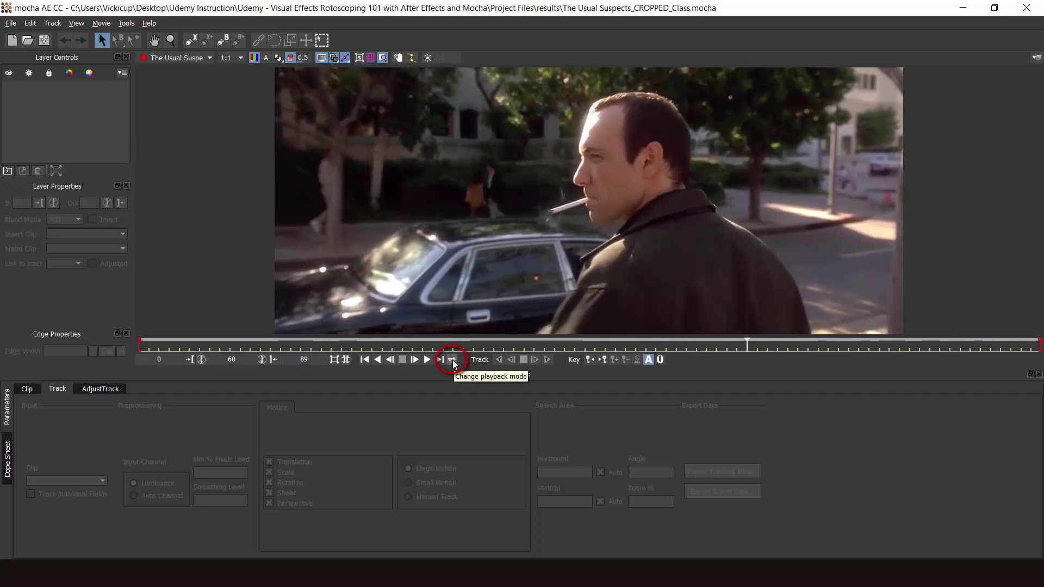
{"action": "left_click", "coordinate": [453, 362]}
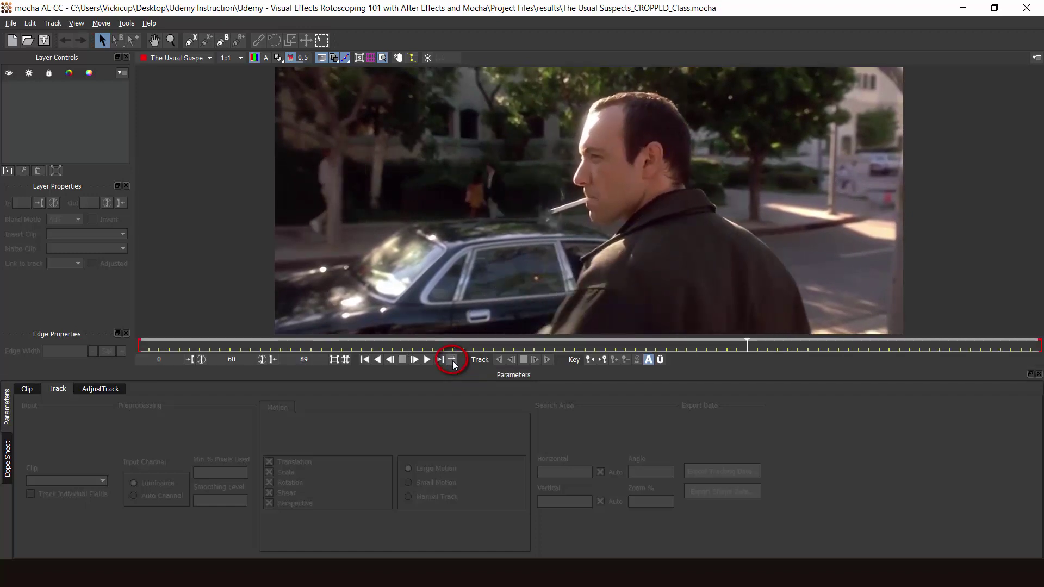
{"action": "left_click", "coordinate": [453, 361]}
{"action": "key", "text": "space"}
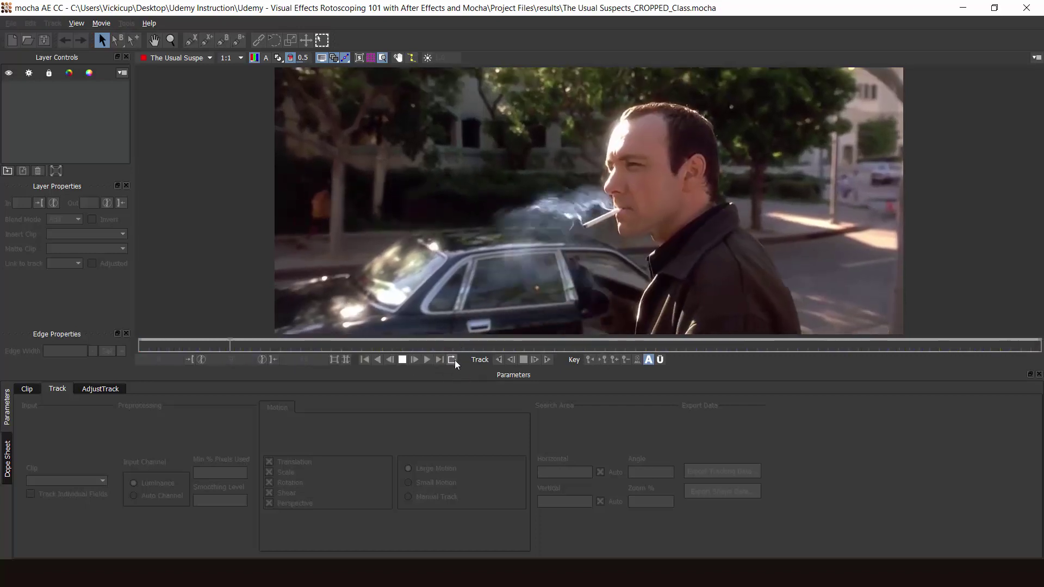
{"action": "left_click", "coordinate": [453, 361]}
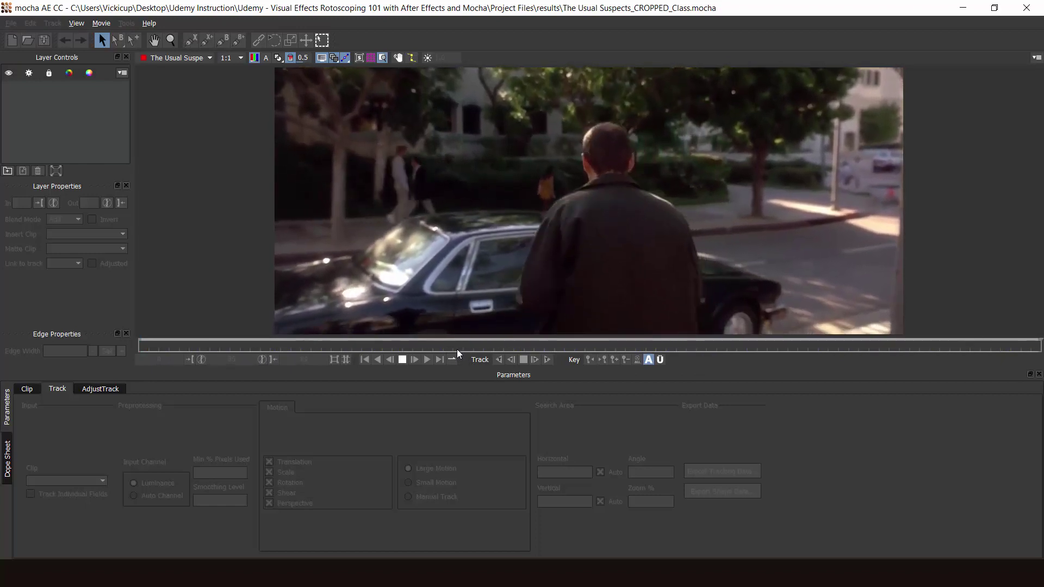
{"action": "left_click", "coordinate": [452, 360]}
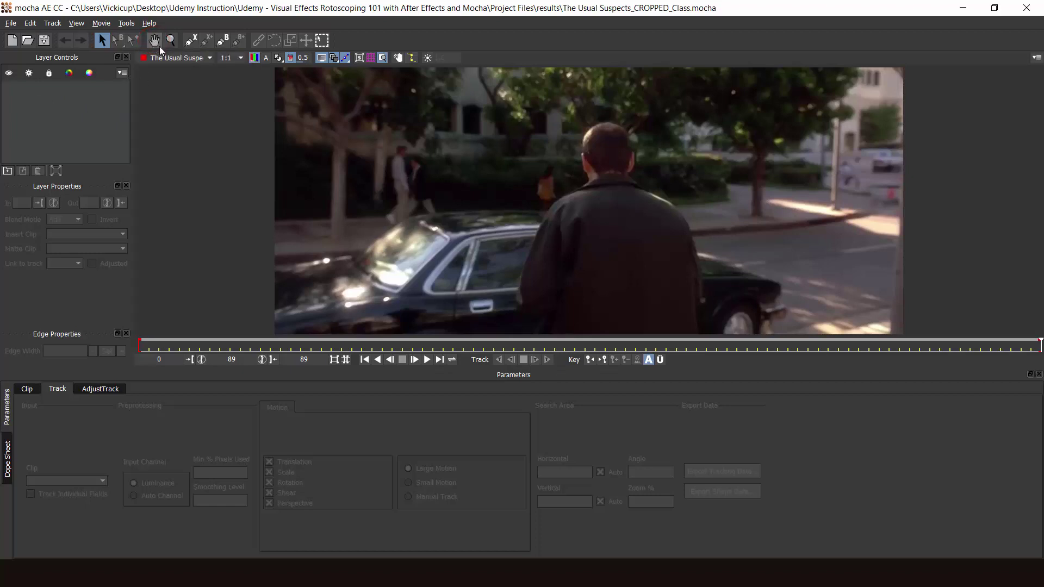
Pan and zoom the clip in the viewer with the Hand and Zoom tools.
{"action": "key", "text": "x"}
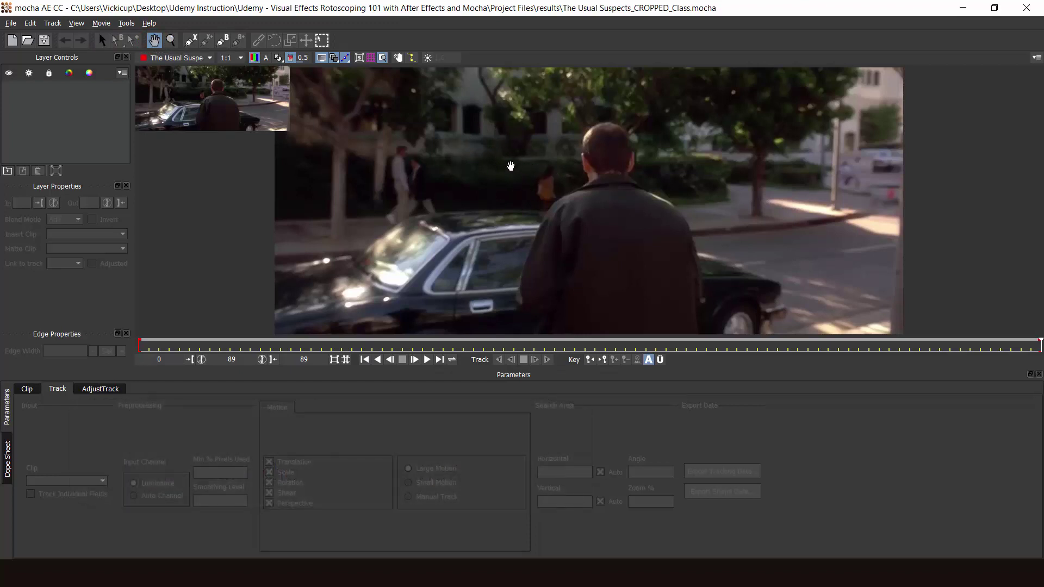
{"action": "left_click_drag", "start_coordinate": [577, 225], "coordinate": [676, 238]}
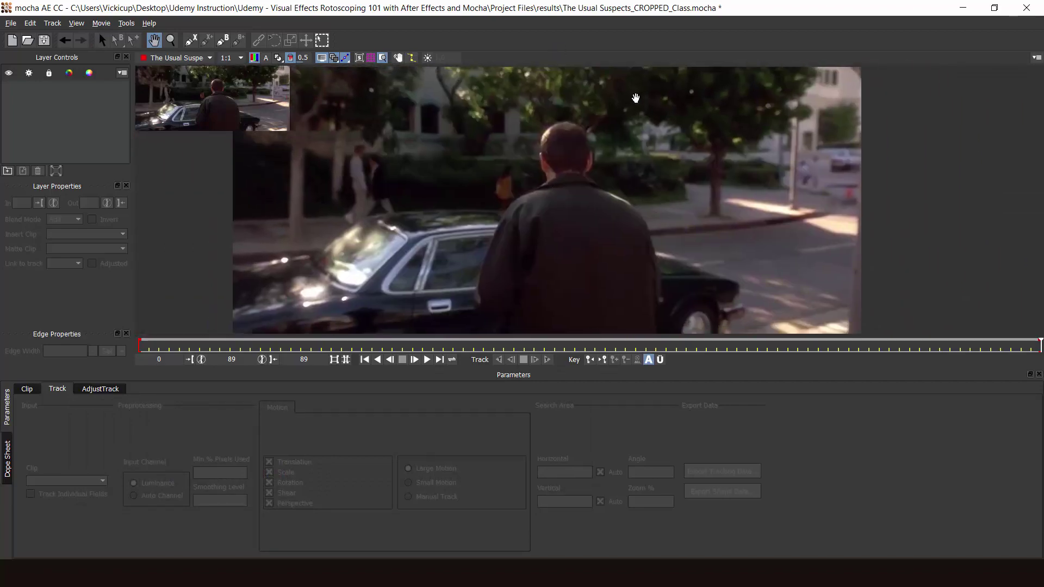
{"action": "left_click", "coordinate": [171, 40]}
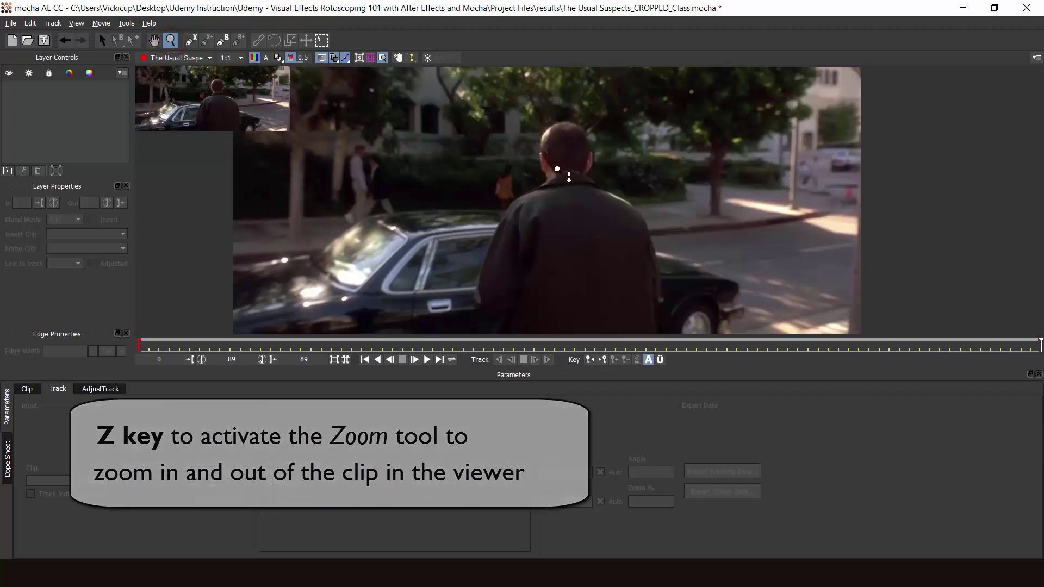
{"action": "mouse_move", "coordinate": [557, 169]}
{"action": "left_mouse_down"}
{"action": "mouse_move", "coordinate": [562, 213]}
{"action": "mouse_move", "coordinate": [566, 105]}
{"action": "mouse_move", "coordinate": [566, 239]}
{"action": "mouse_move", "coordinate": [563, 180]}
{"action": "left_mouse_up"}
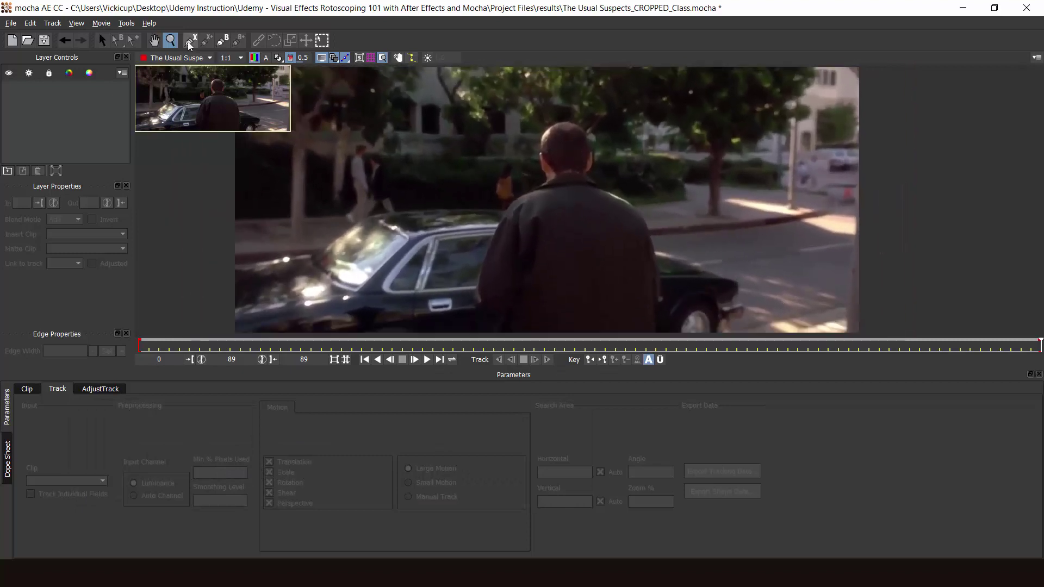
Draw a closed X-spline roughly around the man's head and back on frame 89.
{"action": "left_click", "coordinate": [191, 39]}
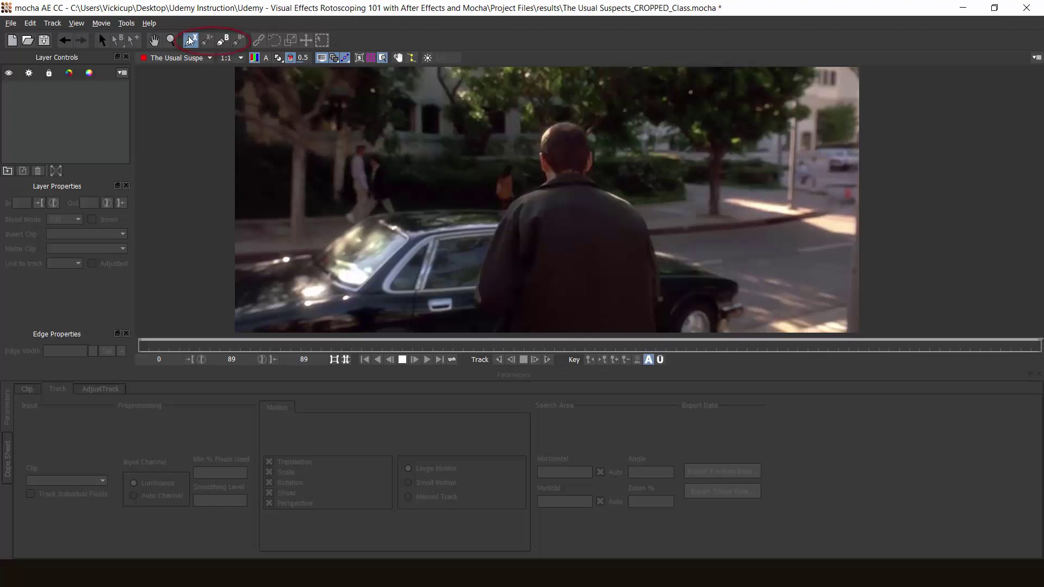
{"action": "left_click", "coordinate": [224, 40]}
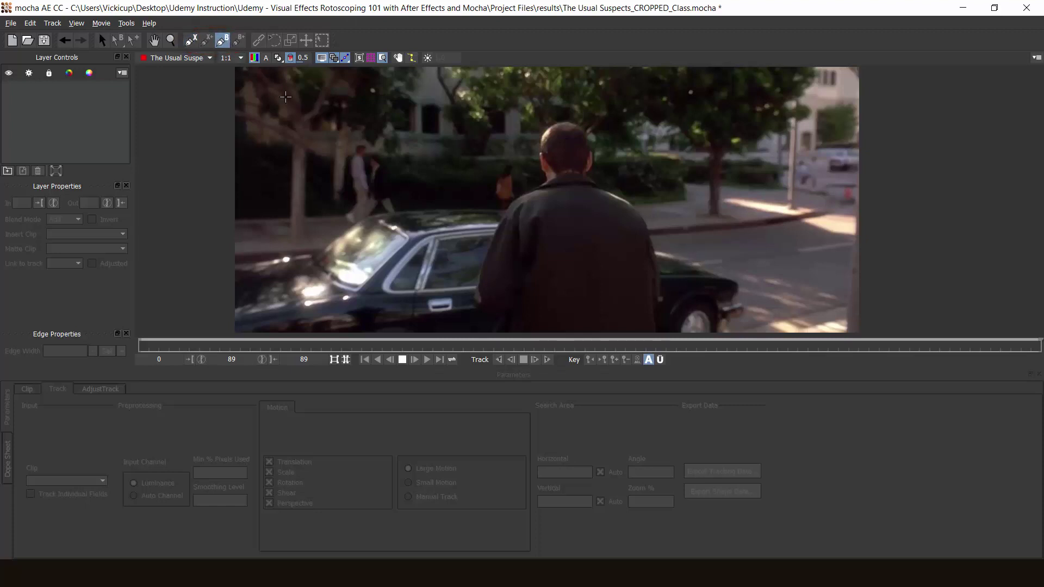
{"action": "left_click", "coordinate": [193, 40]}
{"action": "left_click", "coordinate": [546, 131]}
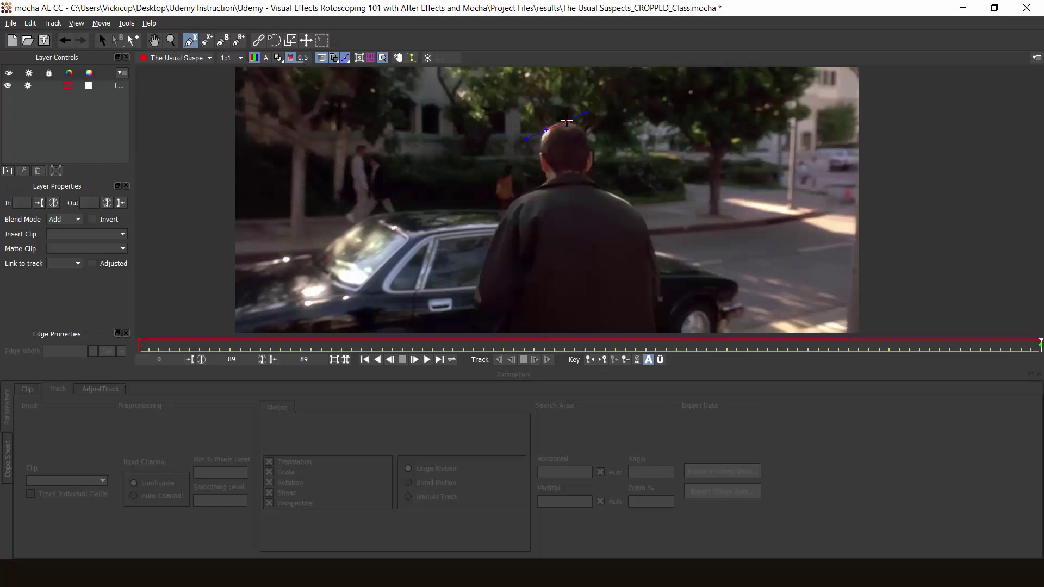
{"action": "left_click", "coordinate": [591, 150]}
{"action": "left_click", "coordinate": [583, 178]}
{"action": "left_click", "coordinate": [652, 277]}
{"action": "left_click", "coordinate": [533, 303]}
{"action": "left_click", "coordinate": [489, 254]}
{"action": "right_click", "coordinate": [514, 196]}
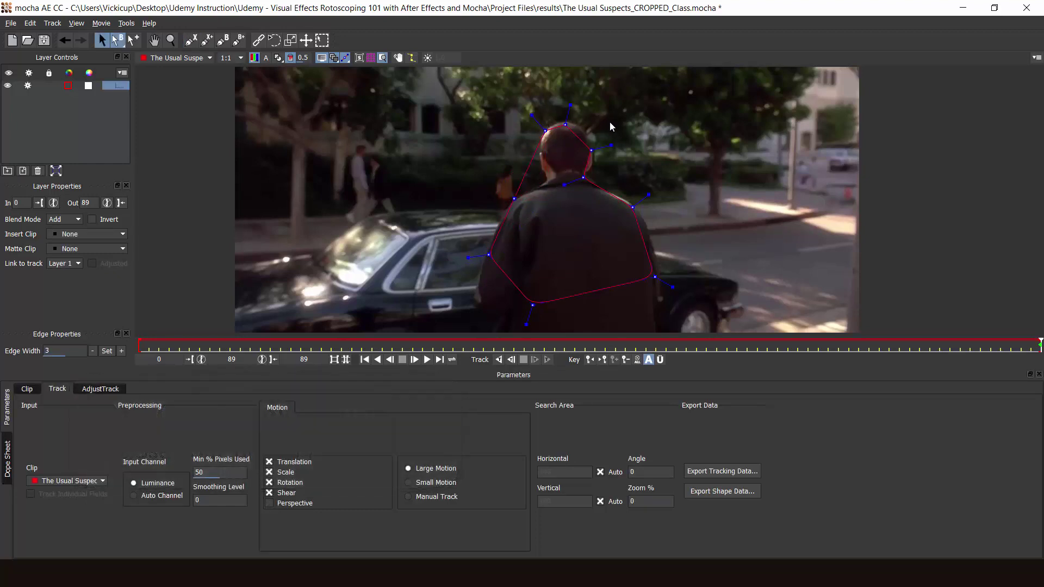
Try drawing a Bezier spline along the top of the man's head as a second layer.
{"action": "left_click", "coordinate": [223, 40]}
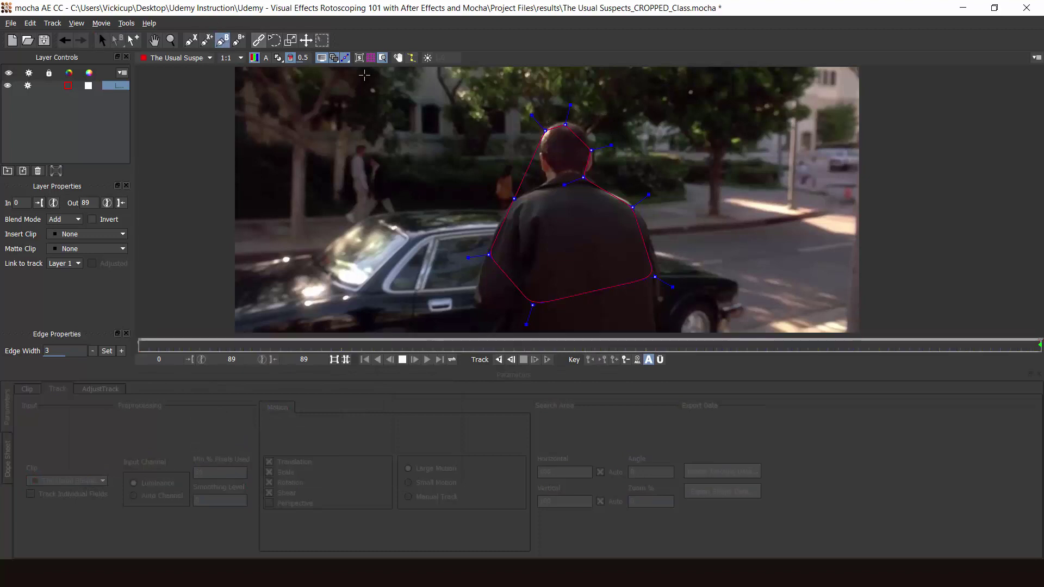
{"action": "left_click", "coordinate": [554, 115]}
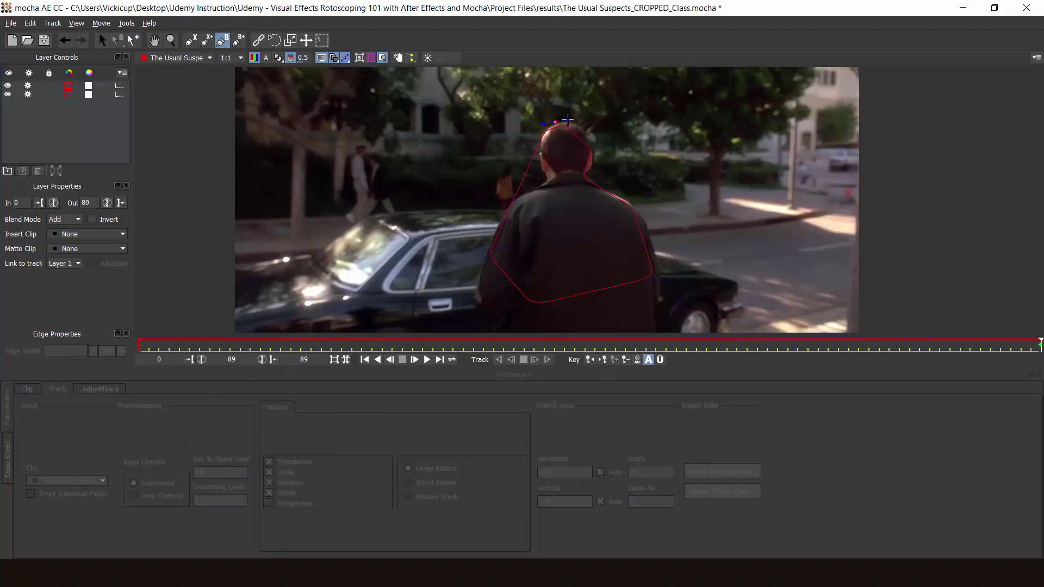
{"action": "left_click", "coordinate": [579, 118]}
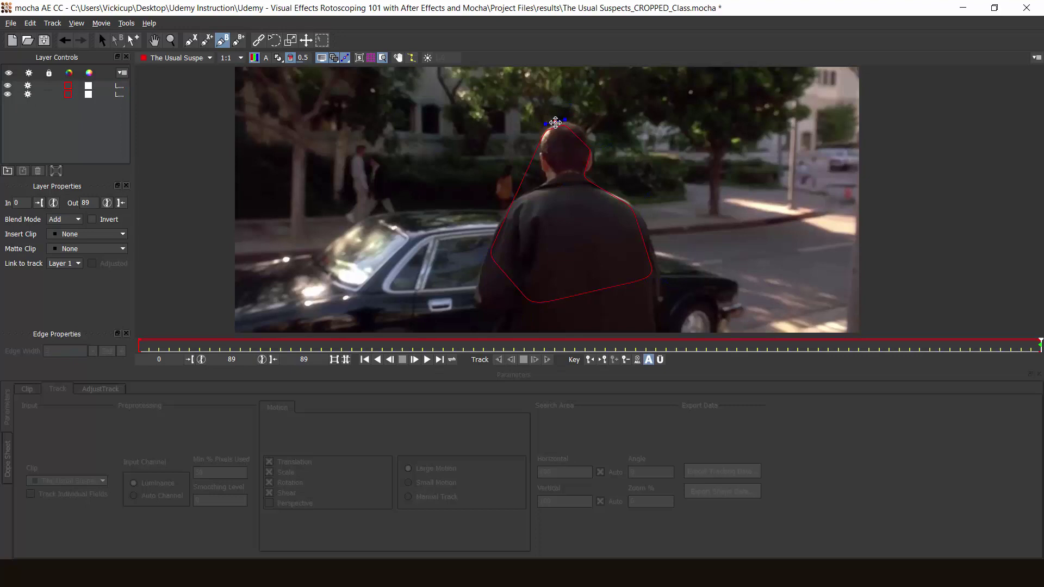
{"action": "left_click", "coordinate": [590, 138]}
{"action": "right_click", "coordinate": [593, 135]}
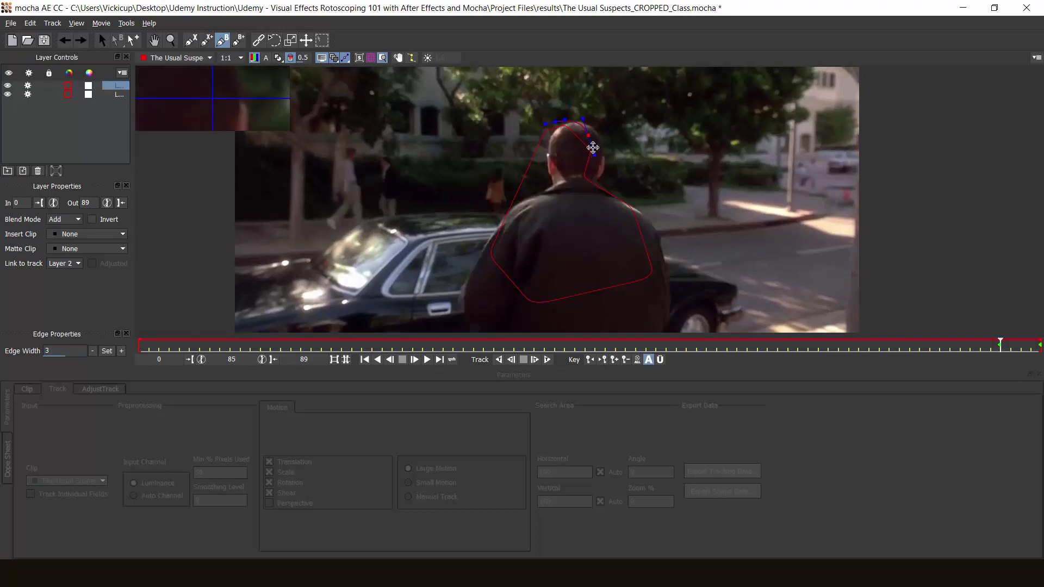
{"action": "left_click_drag", "start_coordinate": [593, 147], "coordinate": [591, 158]}
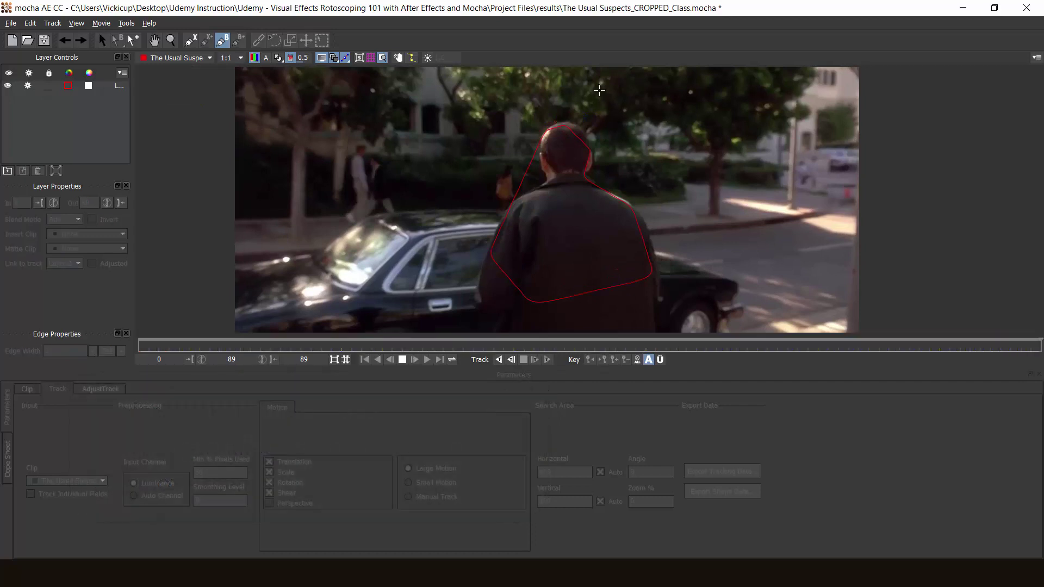
Delete the X-spline layer around the man's head and back, and return to the Pick tool.
{"action": "left_click", "coordinate": [193, 42]}
{"action": "left_click", "coordinate": [114, 88]}
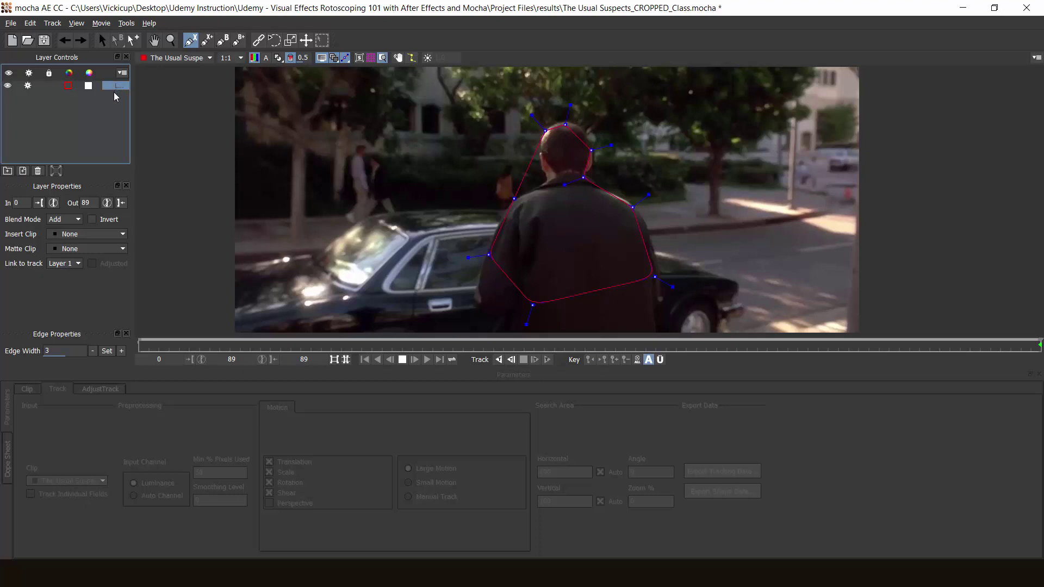
{"action": "left_click", "coordinate": [38, 171]}
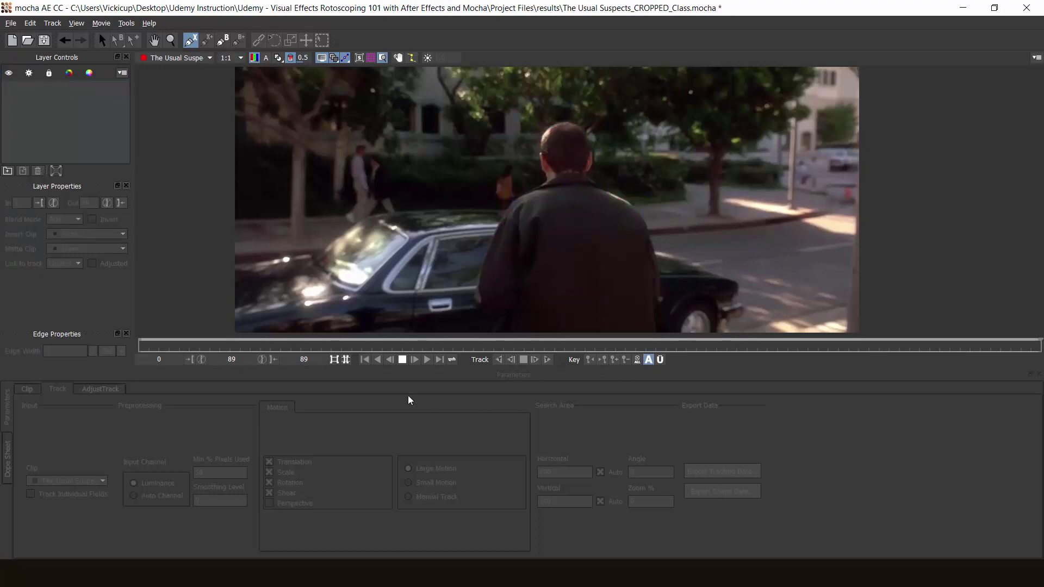
{"action": "left_click", "coordinate": [102, 41]}
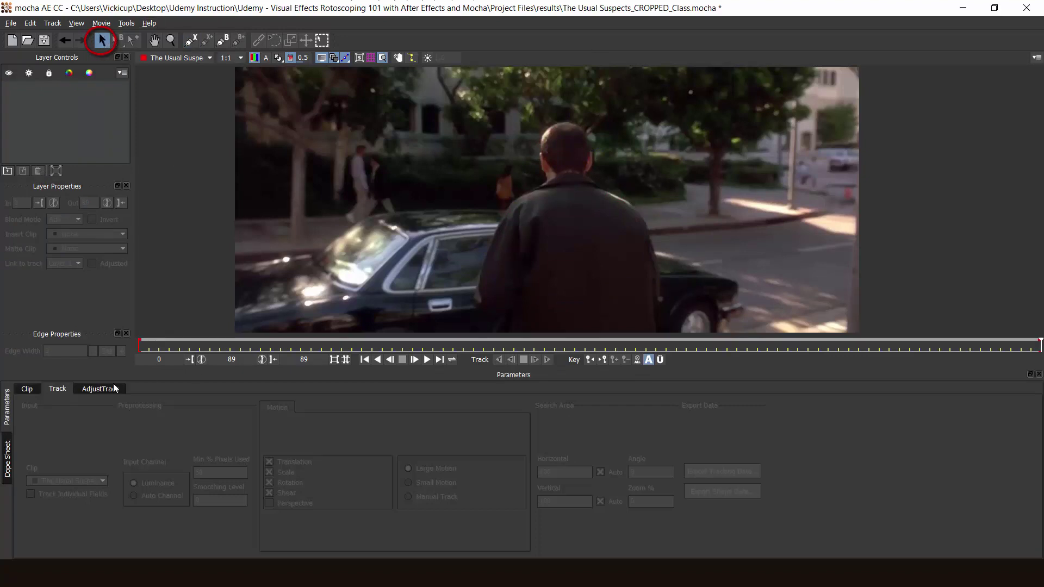
Examine the clip's parameters, including its Display, Colorspace and Interlaced settings.
{"action": "left_click", "coordinate": [28, 389]}
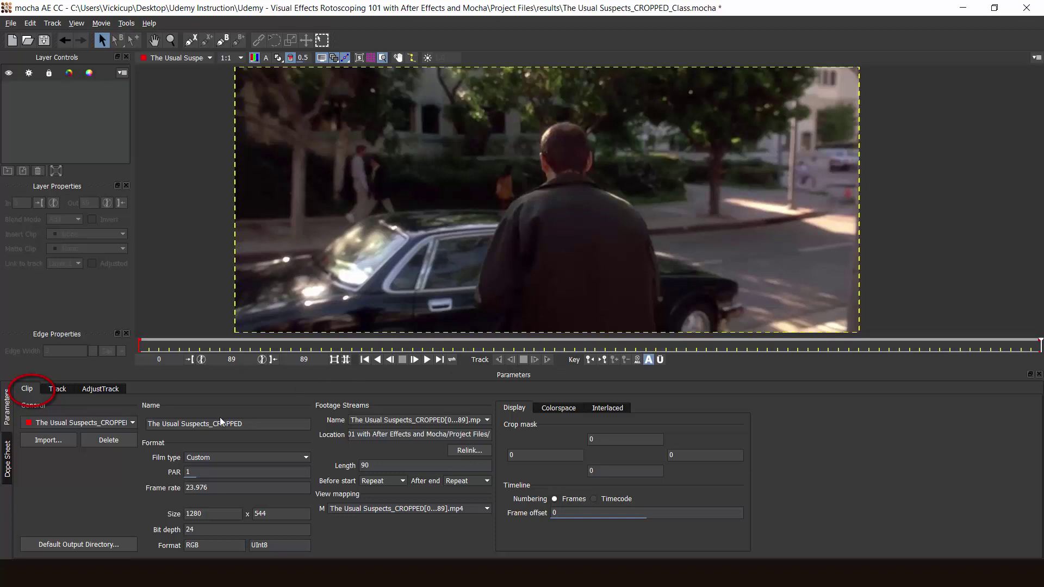
{"action": "left_click", "coordinate": [569, 409]}
{"action": "left_click", "coordinate": [615, 411]}
{"action": "left_click", "coordinate": [518, 407]}
Play the clip from its first frame and return the playhead to frame 0.
{"action": "left_click", "coordinate": [140, 347]}
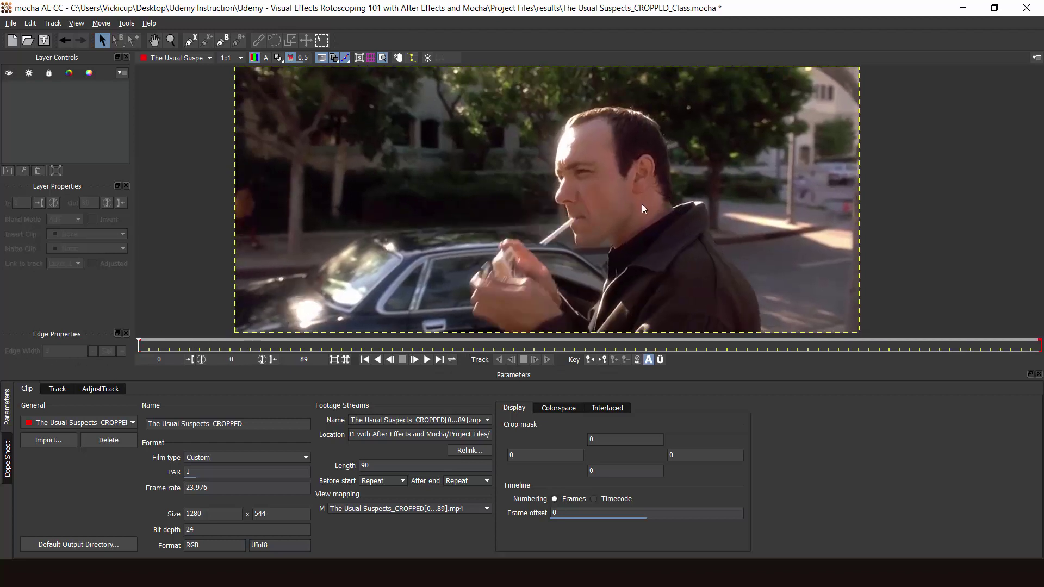
{"action": "key", "text": "space"}
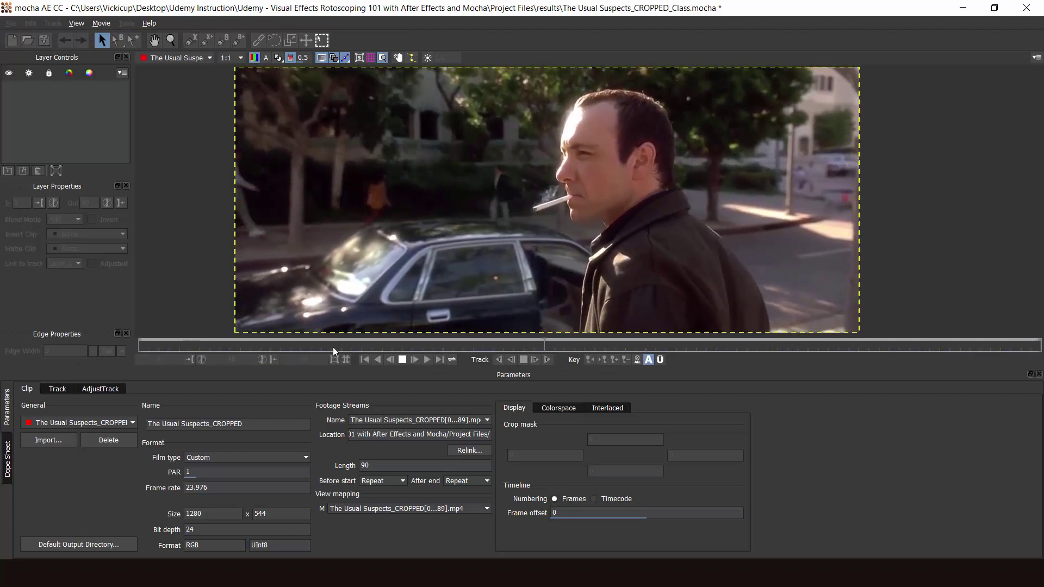
{"action": "key", "text": "space"}
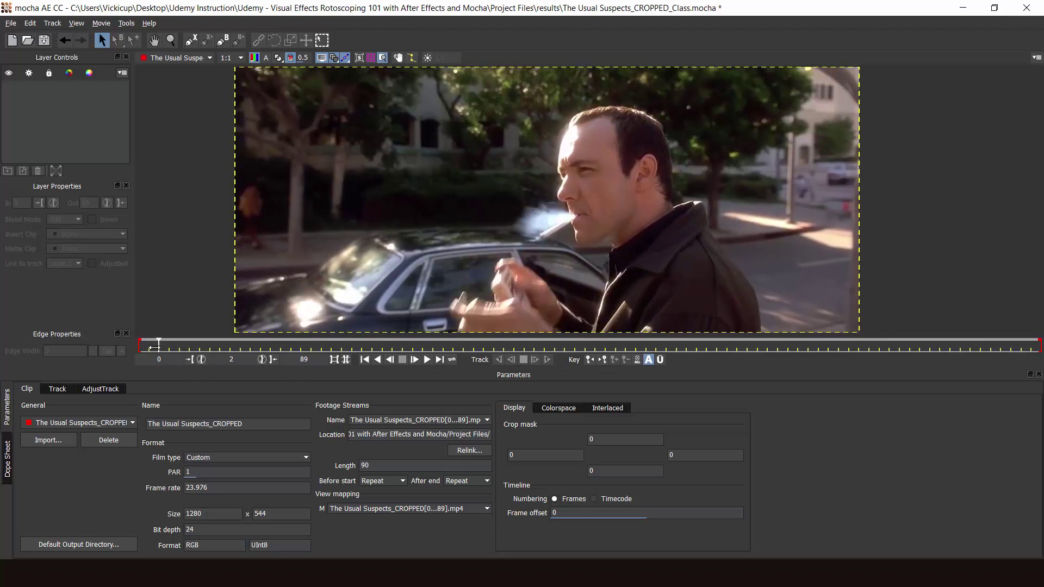
{"action": "left_click_drag", "start_coordinate": [154, 347], "coordinate": [103, 327]}
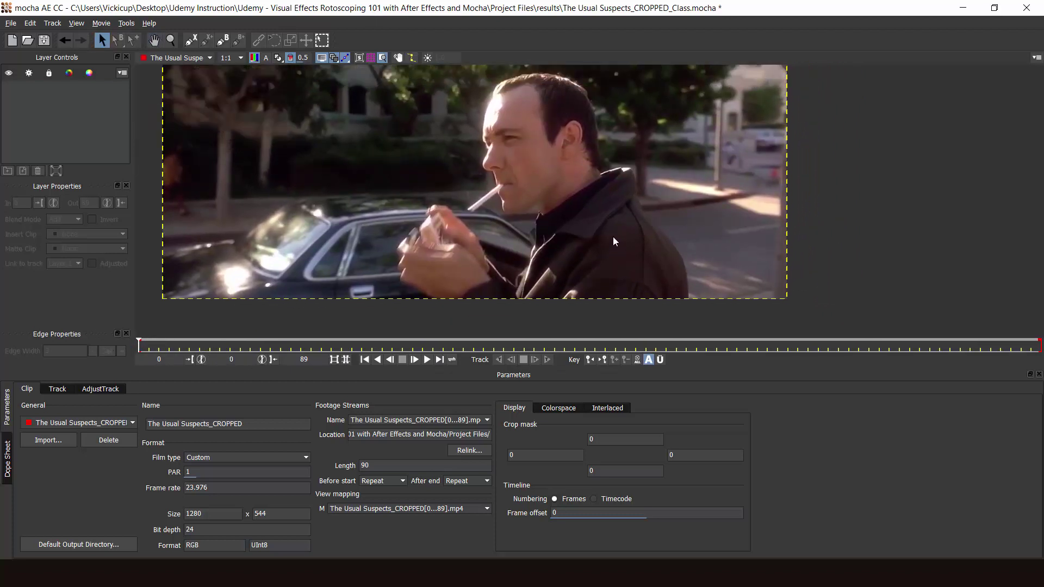
Draw a closed X-spline around the man's jacket collar at frame 0, following its upper edge, lapel and front opening.
{"action": "scroll", "coordinate": [604, 223], "scroll_direction": "up", "scroll_amount": 2}
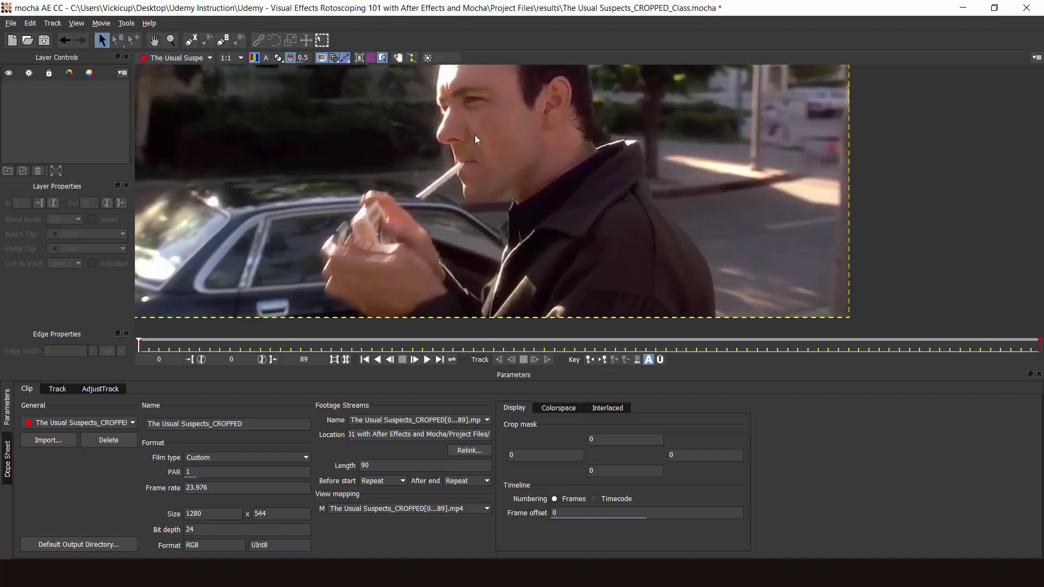
{"action": "key", "text": "z"}
{"action": "mouse_move", "coordinate": [609, 175]}
{"action": "left_mouse_down"}
{"action": "mouse_move", "coordinate": [640, 247]}
{"action": "mouse_move", "coordinate": [637, 213]}
{"action": "mouse_move", "coordinate": [630, 199]}
{"action": "mouse_move", "coordinate": [623, 222]}
{"action": "mouse_move", "coordinate": [612, 191]}
{"action": "left_mouse_up"}
{"action": "key", "text": "s"}
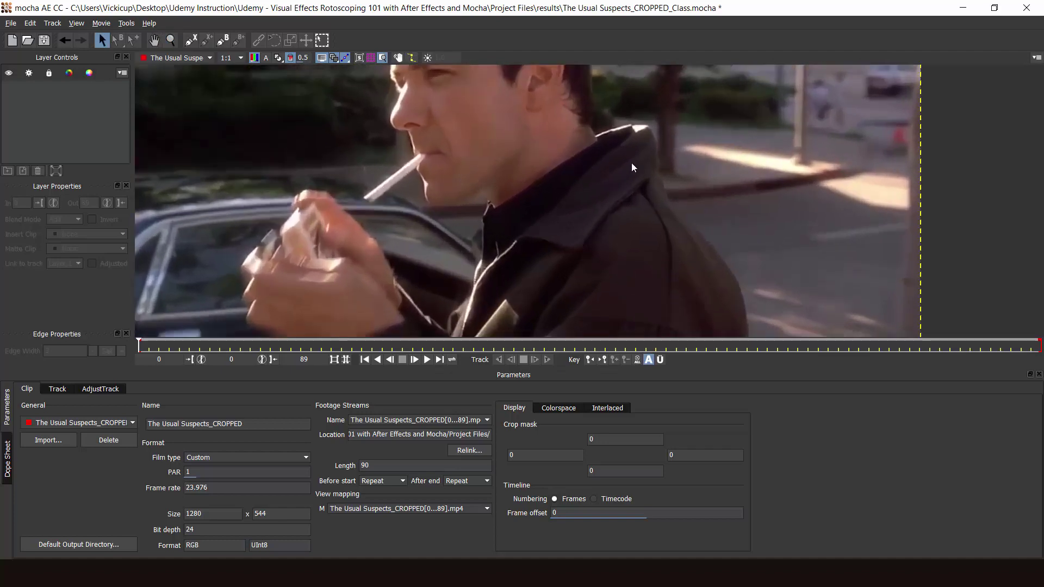
{"action": "left_click", "coordinate": [191, 41]}
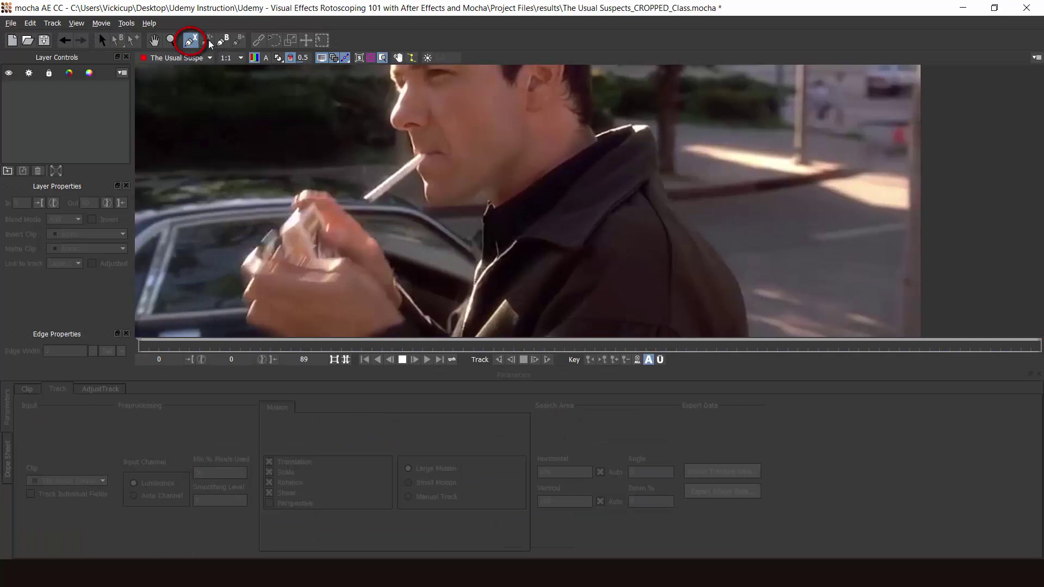
{"action": "left_click", "coordinate": [484, 219]}
{"action": "left_click", "coordinate": [505, 173]}
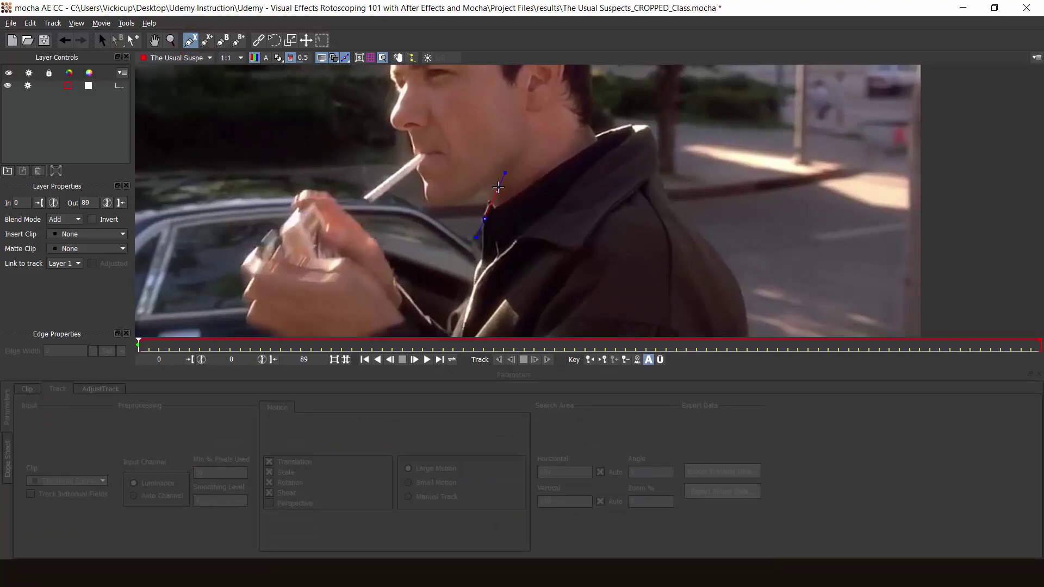
{"action": "left_click", "coordinate": [511, 169]}
{"action": "left_click", "coordinate": [615, 126]}
{"action": "left_click_drag", "start_coordinate": [615, 127], "coordinate": [599, 135]}
{"action": "left_click", "coordinate": [632, 127]}
{"action": "left_click", "coordinate": [652, 127]}
{"action": "left_click", "coordinate": [660, 171]}
{"action": "left_click", "coordinate": [622, 198]}
{"action": "left_click", "coordinate": [578, 254]}
{"action": "left_click", "coordinate": [535, 238]}
{"action": "left_click", "coordinate": [520, 241]}
{"action": "left_click", "coordinate": [475, 285]}
{"action": "left_click", "coordinate": [467, 316]}
{"action": "left_click", "coordinate": [462, 336]}
{"action": "left_click", "coordinate": [475, 270]}
{"action": "left_click", "coordinate": [486, 251]}
{"action": "left_click_drag", "start_coordinate": [465, 215], "coordinate": [470, 234]}
{"action": "right_click", "coordinate": [471, 234]}
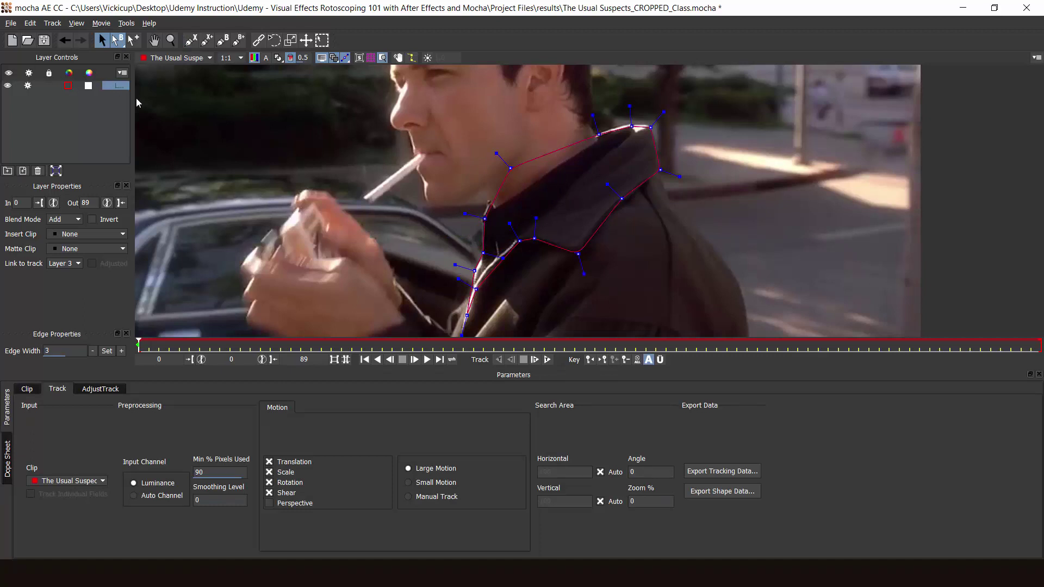
Widen the layer list so the layer name is readable, and lock and unlock Layer 3.
{"action": "left_click_drag", "start_coordinate": [136, 108], "coordinate": [251, 109]}
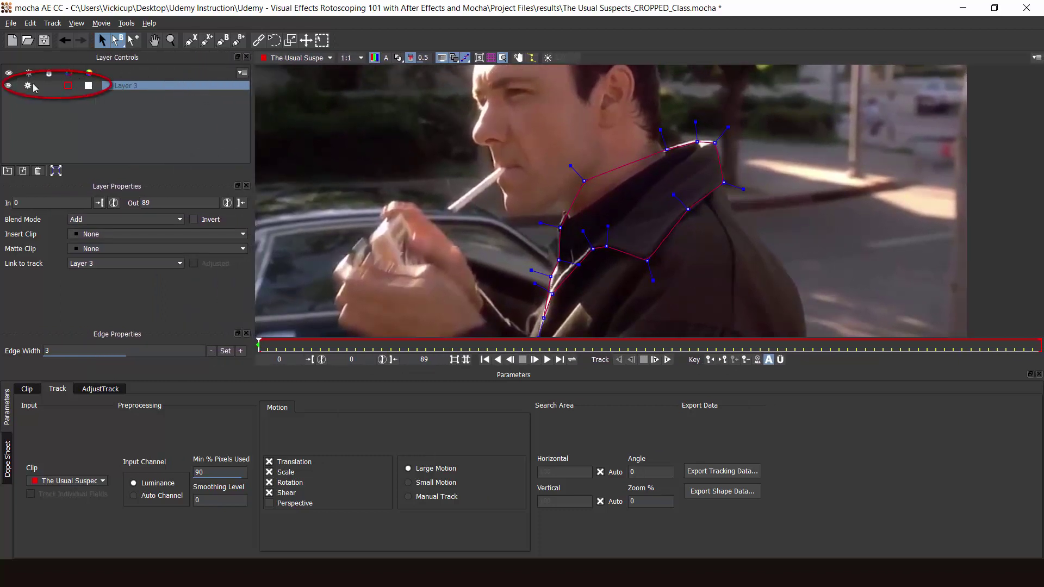
{"action": "key", "text": "Escape"}
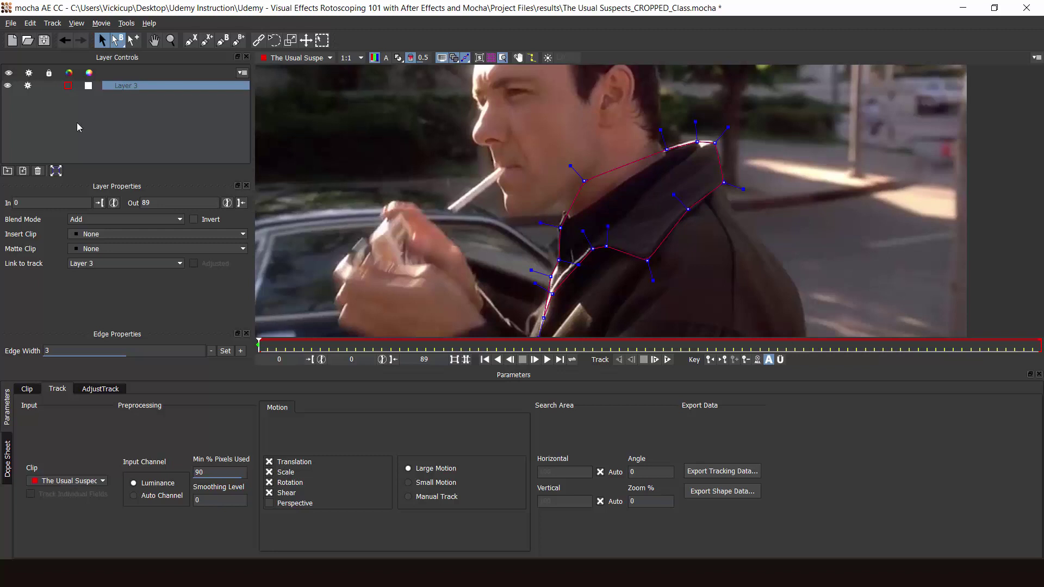
{"action": "left_click", "coordinate": [48, 83]}
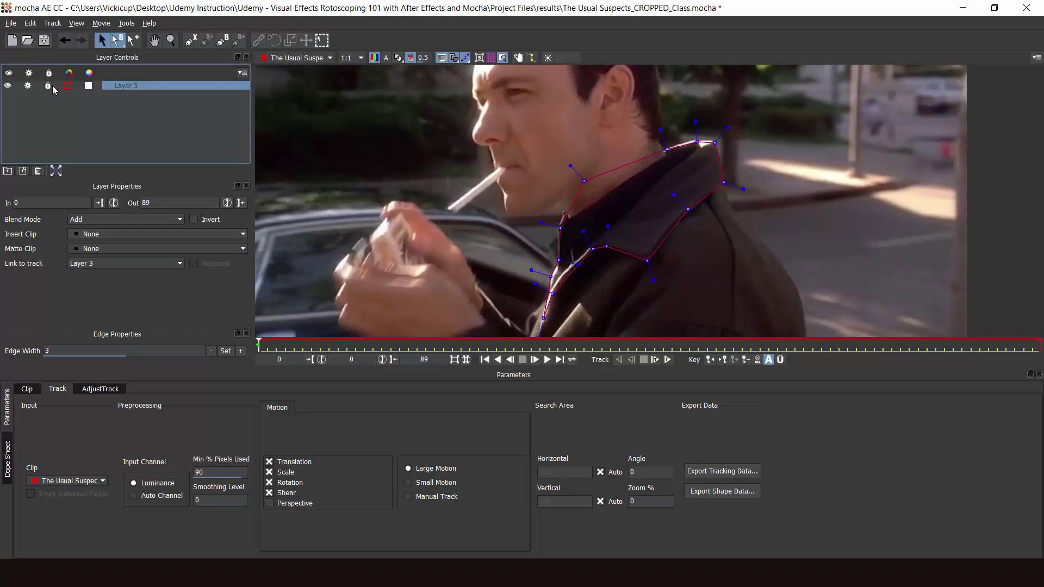
{"action": "left_click", "coordinate": [49, 85]}
Try bright and darker green as Layer 3's spline color, and confirm red as the color.
{"action": "left_click", "coordinate": [68, 85]}
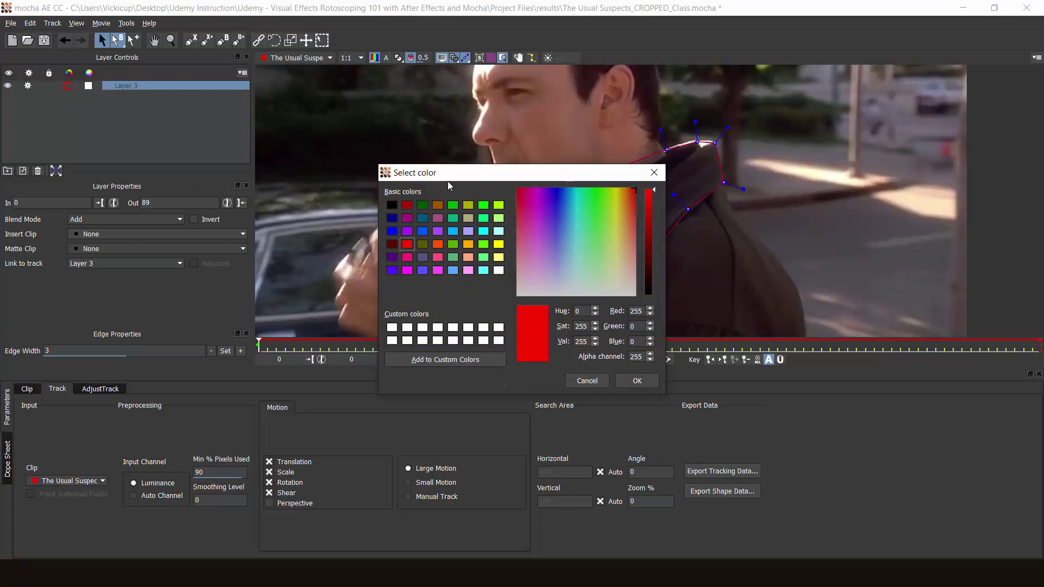
{"action": "left_click_drag", "start_coordinate": [449, 173], "coordinate": [184, 176]}
{"action": "left_click", "coordinate": [218, 208]}
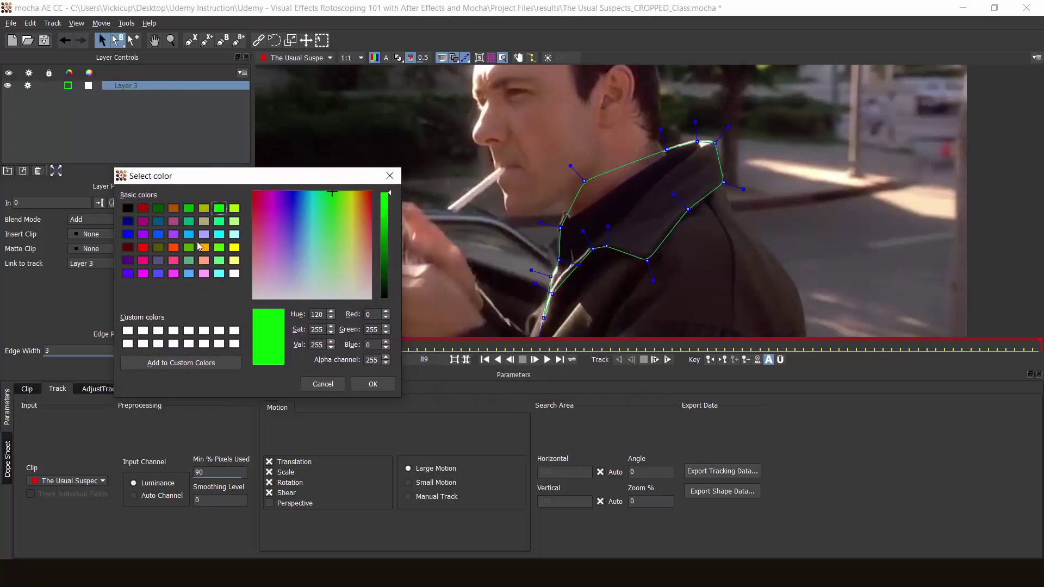
{"action": "left_click", "coordinate": [210, 223]}
{"action": "left_click", "coordinate": [189, 209]}
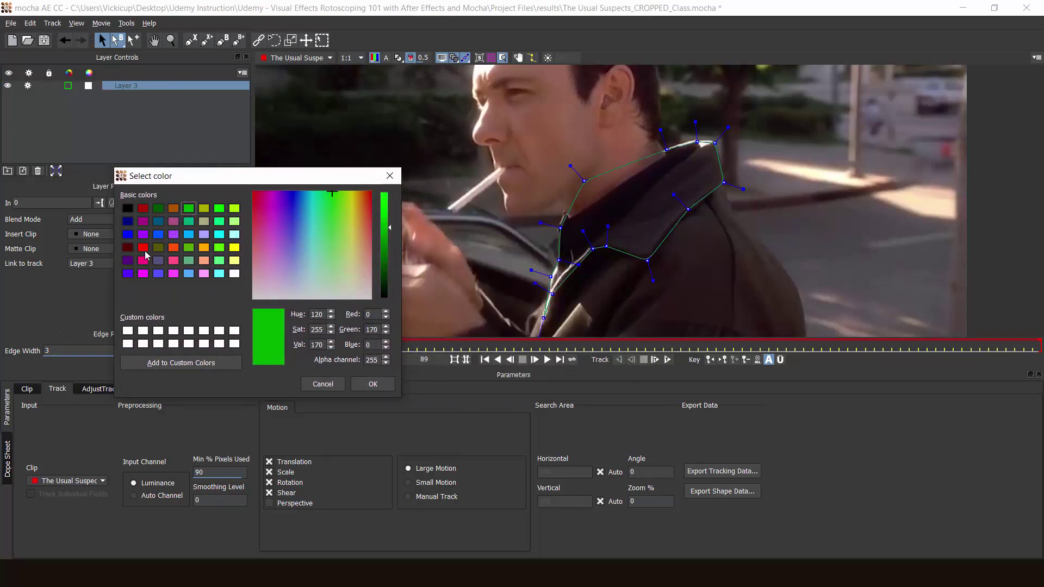
{"action": "left_click", "coordinate": [143, 248]}
{"action": "left_click", "coordinate": [374, 384]}
Try bright green as Layer 3's matte color and cancel the change.
{"action": "left_click", "coordinate": [88, 85]}
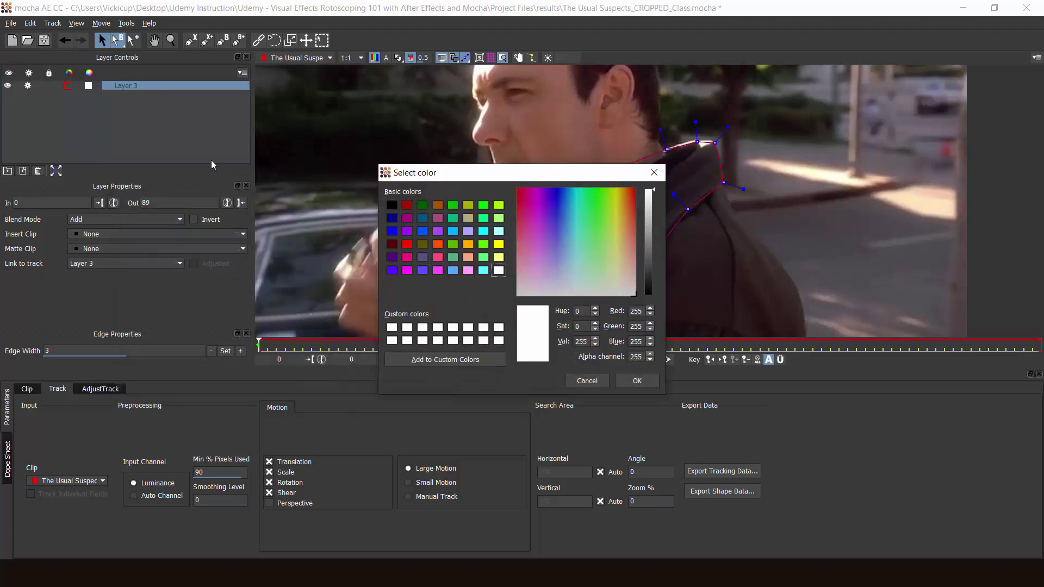
{"action": "left_click_drag", "start_coordinate": [505, 180], "coordinate": [266, 205]}
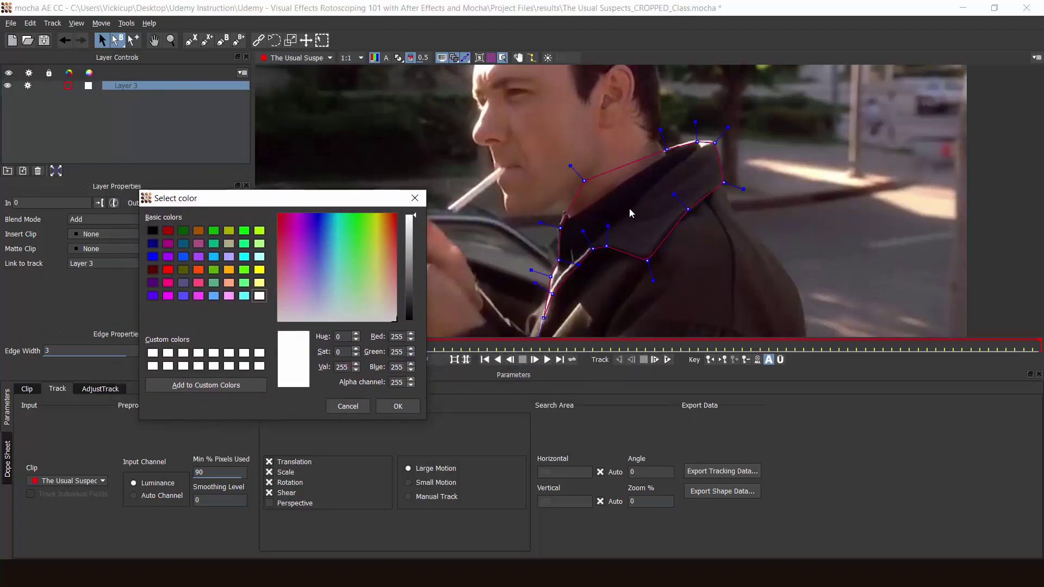
{"action": "left_click", "coordinate": [314, 253]}
{"action": "left_click", "coordinate": [244, 231]}
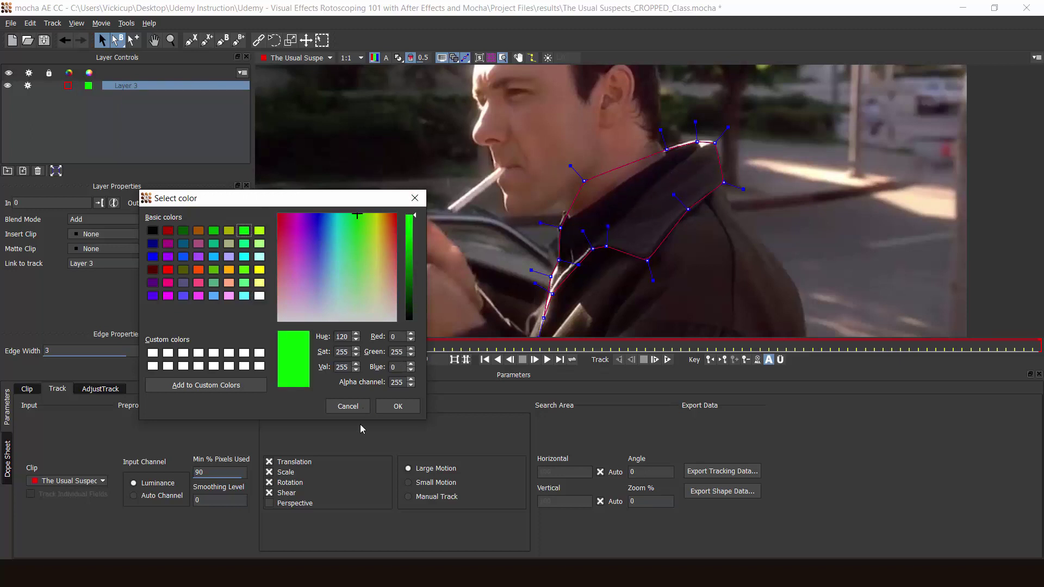
{"action": "left_click", "coordinate": [354, 408]}
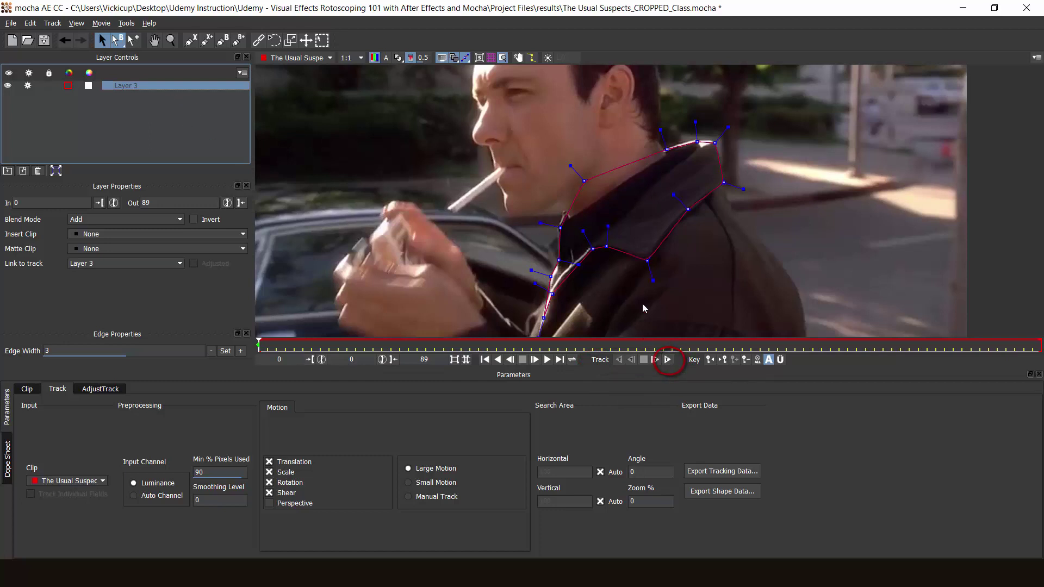
Track Layer 3 forward from frame 0 to frame 89 and rename the layer Collar.
{"action": "left_click", "coordinate": [670, 360]}
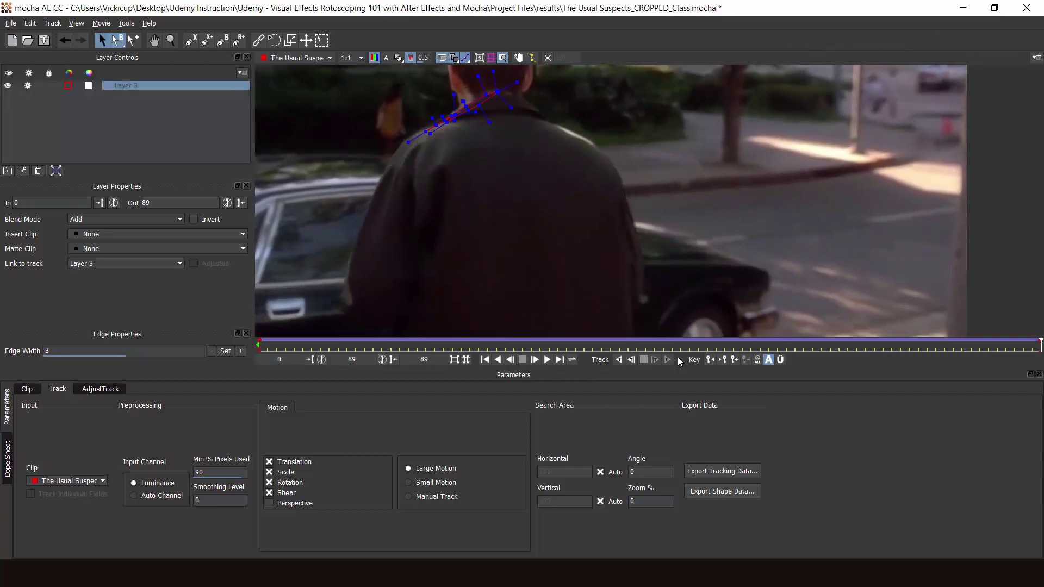
{"action": "left_click_drag", "start_coordinate": [677, 357], "coordinate": [255, 348]}
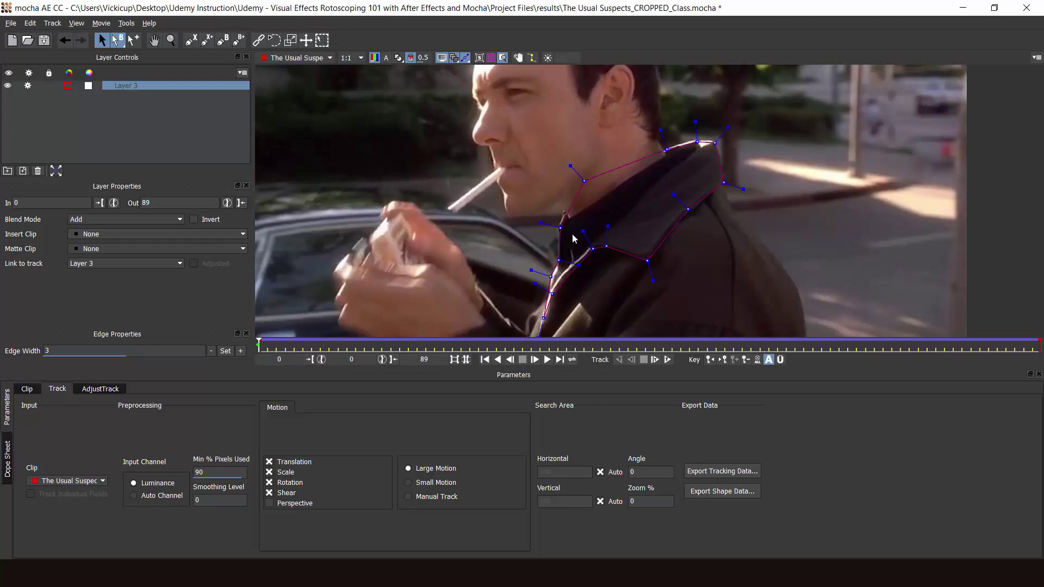
{"action": "left_click", "coordinate": [296, 348]}
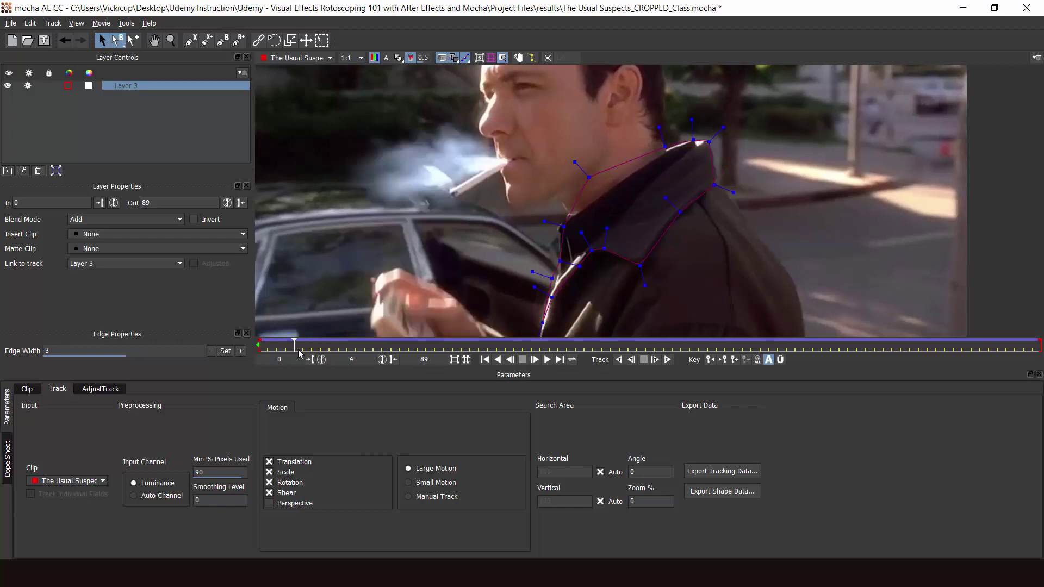
{"action": "left_click_drag", "start_coordinate": [292, 345], "coordinate": [260, 351]}
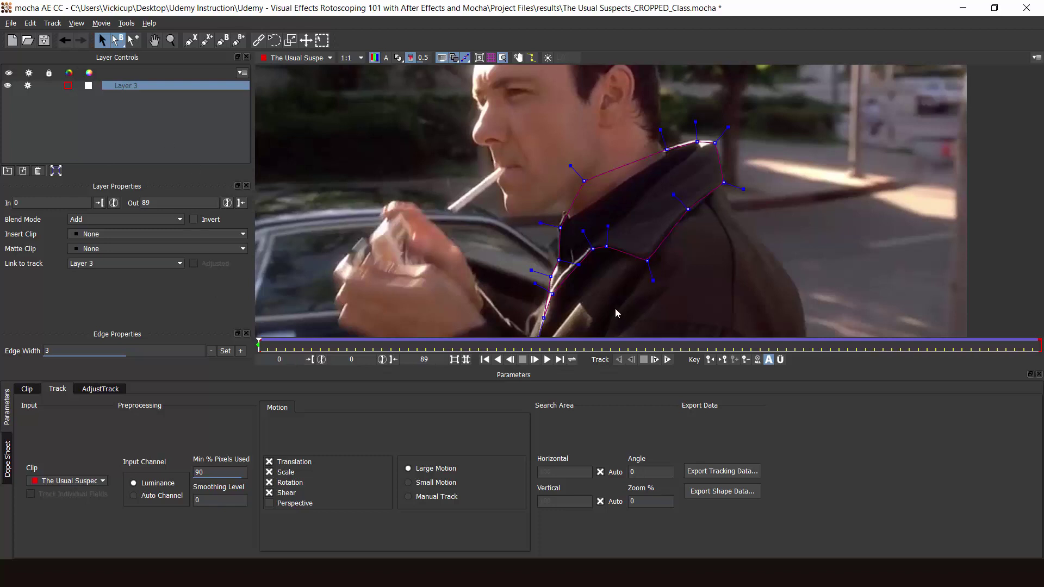
{"action": "left_click", "coordinate": [28, 86]}
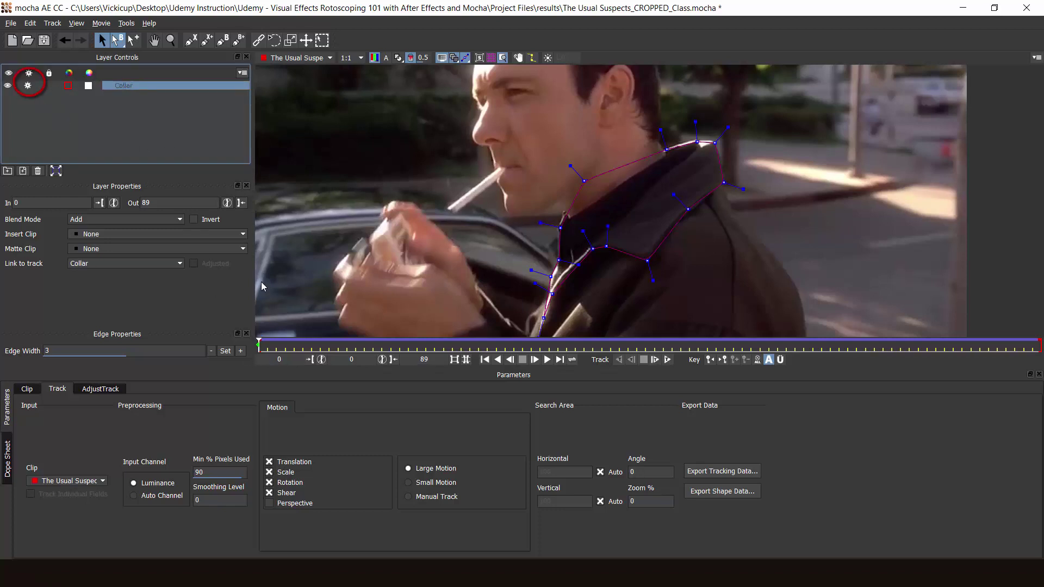
{"action": "key", "text": "t"}
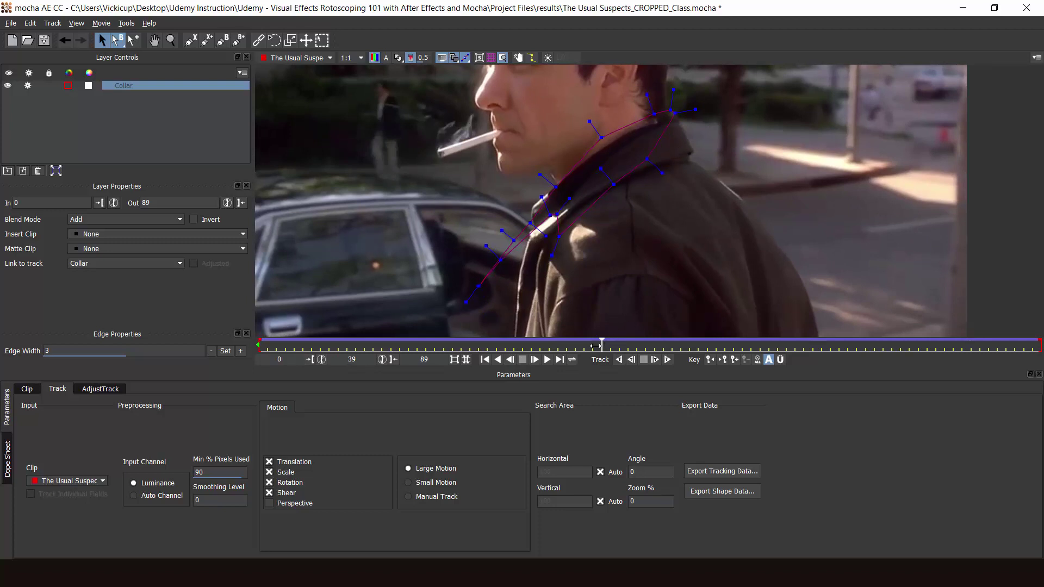
Move the Collar spline's back corner point onto the jacket collar's edge at frames 37 and 69, checking the frames between.
{"action": "mouse_move", "coordinate": [601, 350]}
{"action": "left_mouse_down"}
{"action": "mouse_move", "coordinate": [762, 350]}
{"action": "mouse_move", "coordinate": [584, 350]}
{"action": "left_mouse_up"}
{"action": "left_click_drag", "start_coordinate": [654, 159], "coordinate": [691, 152]}
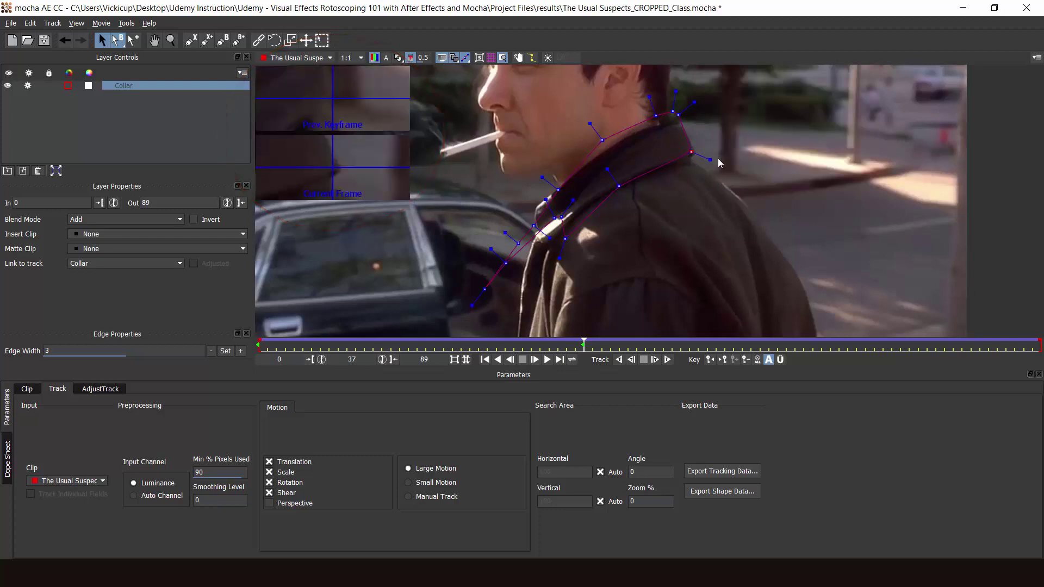
{"action": "left_click_drag", "start_coordinate": [584, 342], "coordinate": [869, 337]}
{"action": "left_click_drag", "start_coordinate": [568, 143], "coordinate": [633, 156]}
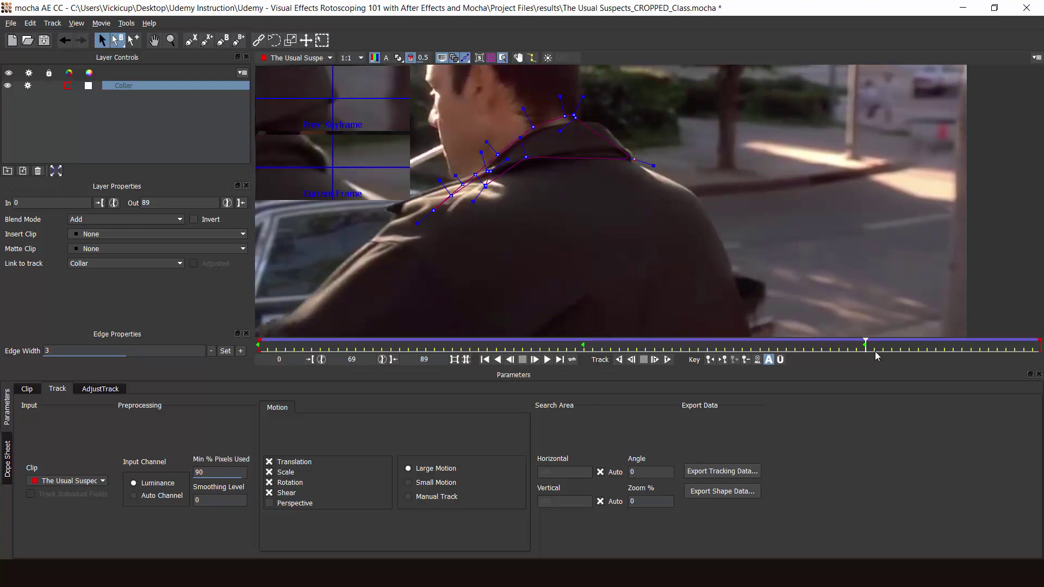
{"action": "left_click_drag", "start_coordinate": [870, 344], "coordinate": [847, 341]}
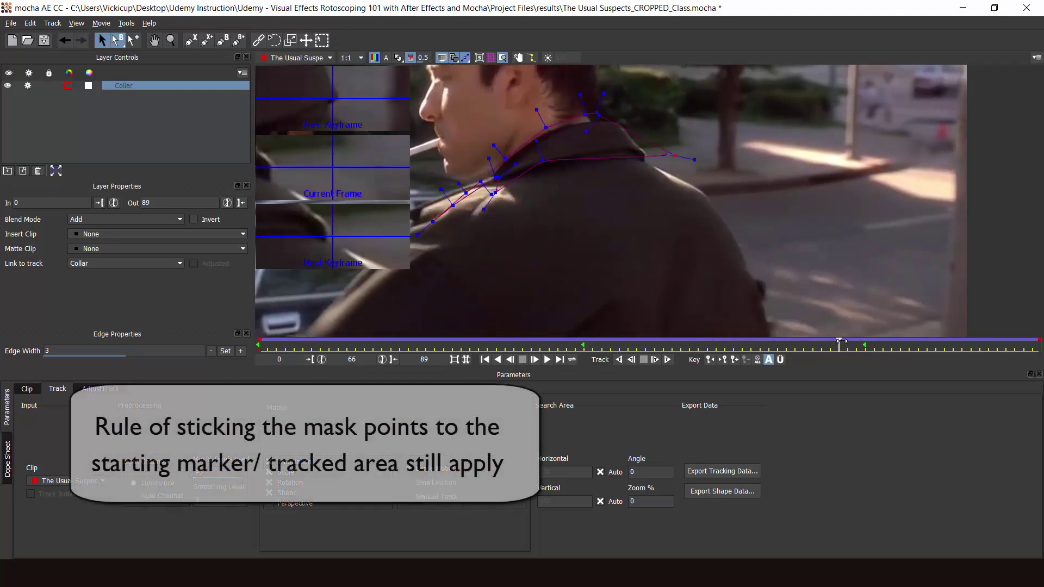
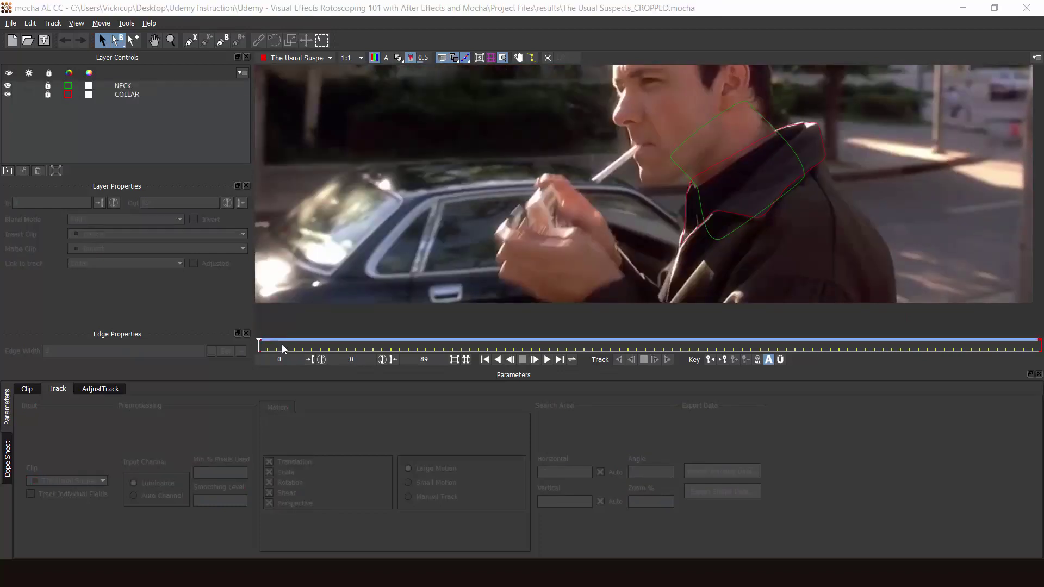
Review the finished NECK and COLLAR masks along the timeline, and unlock both layers with NECK selected.
{"action": "left_click_drag", "start_coordinate": [326, 343], "coordinate": [508, 335]}
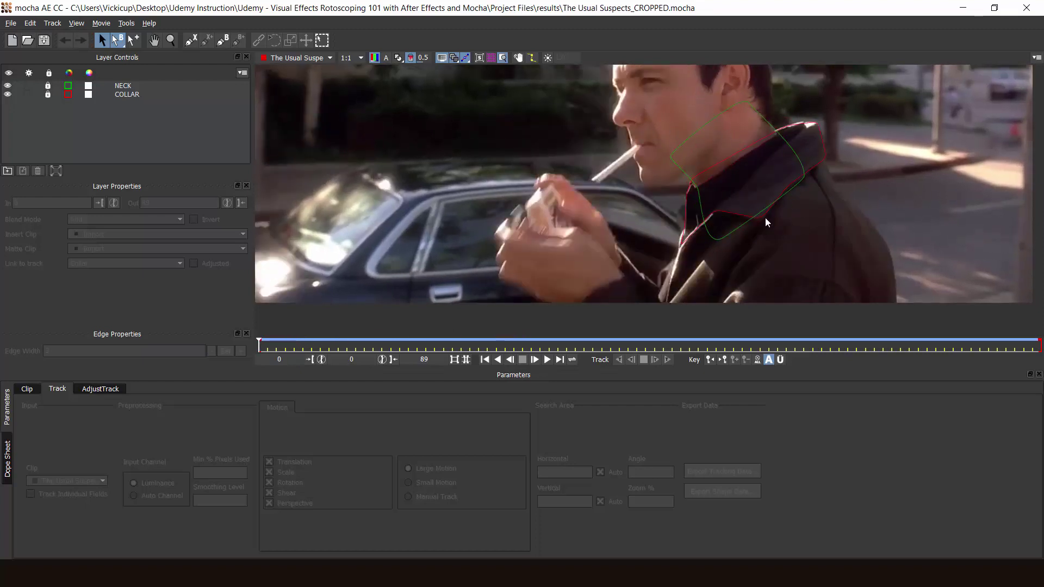
{"action": "left_click_drag", "start_coordinate": [284, 344], "coordinate": [228, 358]}
{"action": "left_click", "coordinate": [126, 87]}
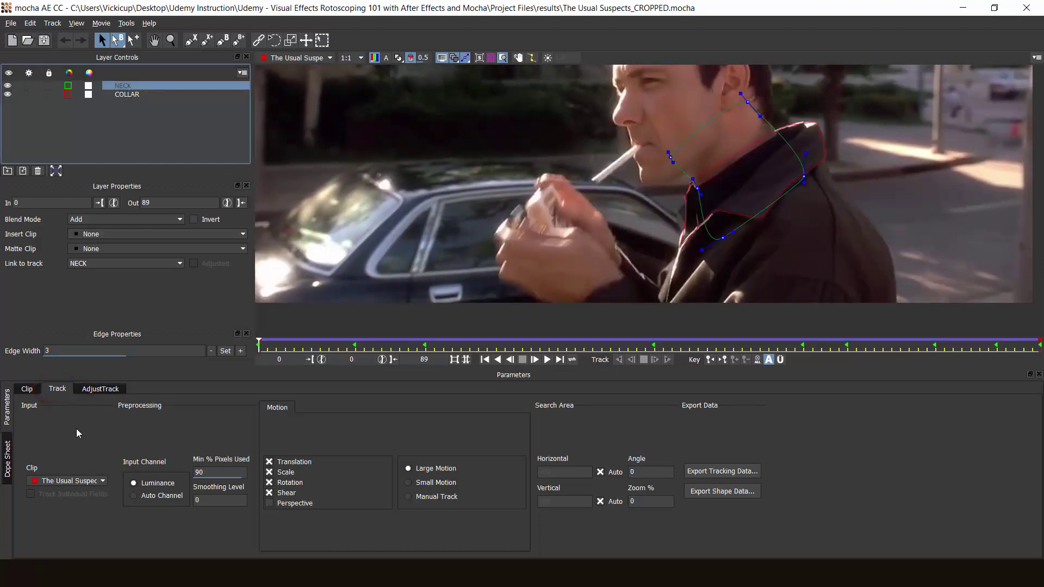
Examine the Clip and Track parameters and review the NECK layer's motion through the shot, returning to frame 0.
{"action": "left_click", "coordinate": [28, 391]}
{"action": "left_click", "coordinate": [54, 389]}
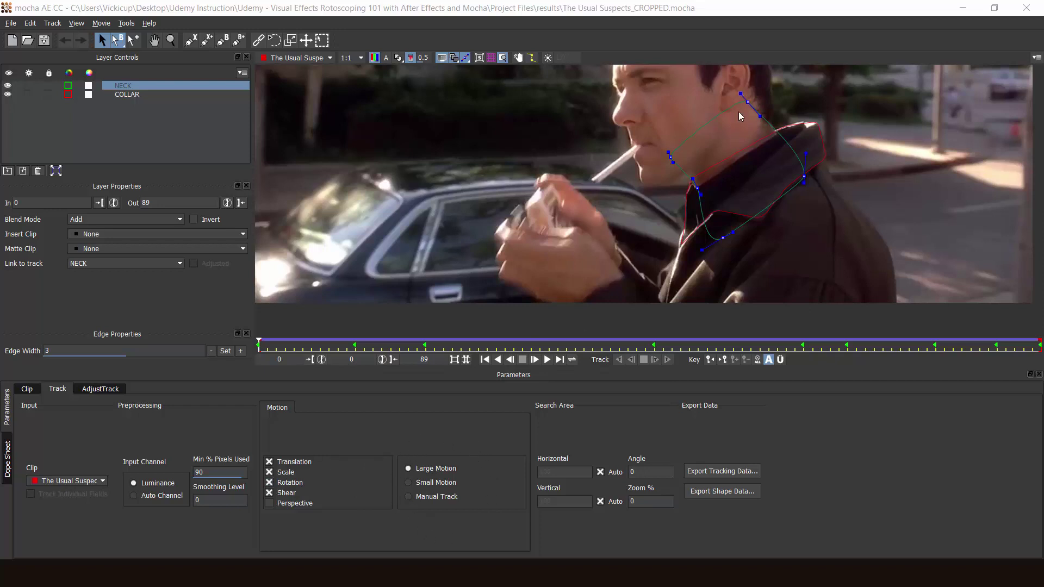
{"action": "left_click", "coordinate": [535, 359]}
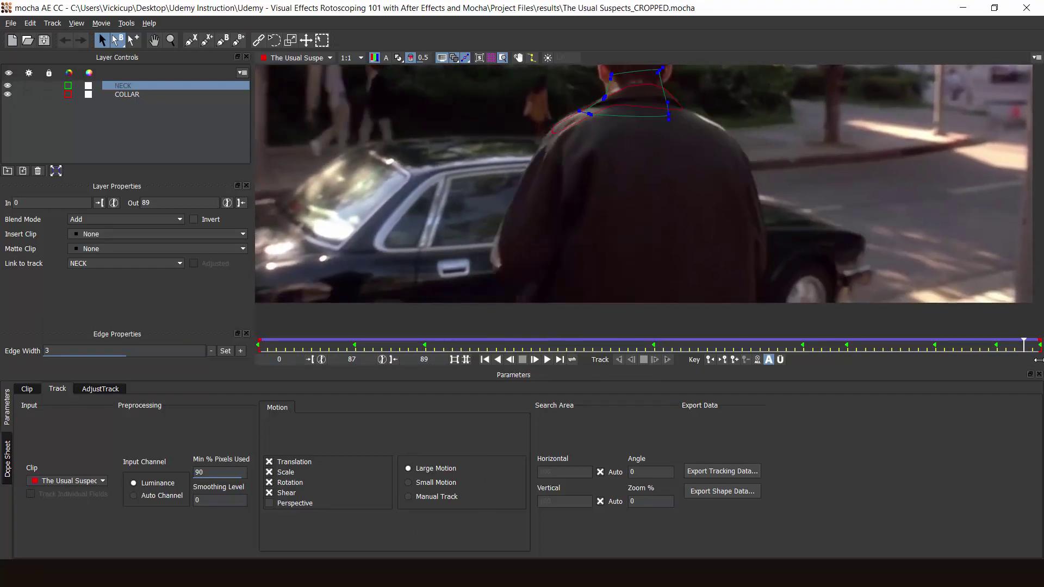
{"action": "left_click_drag", "start_coordinate": [366, 361], "coordinate": [257, 385]}
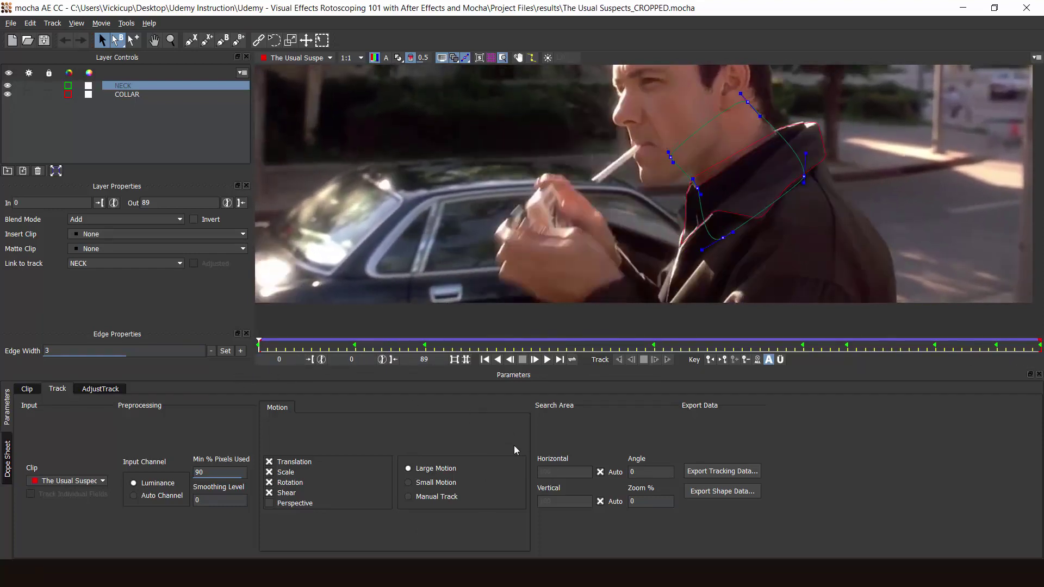
Examine the AdjustTrack settings for the NECK and COLLAR layers, and return to NECK's Track parameters.
{"action": "left_click", "coordinate": [100, 388]}
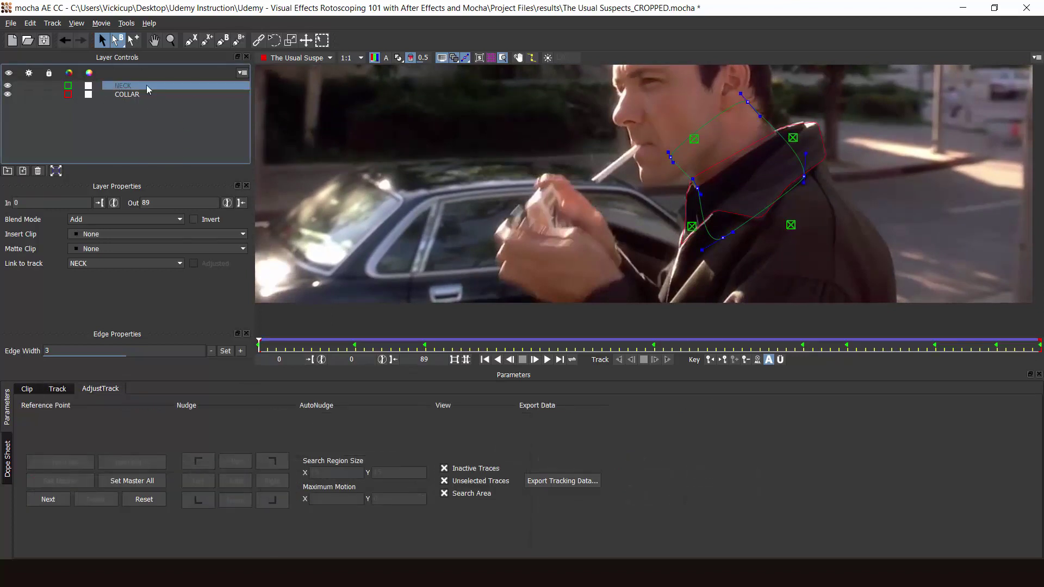
{"action": "left_click", "coordinate": [126, 94]}
{"action": "left_click", "coordinate": [125, 86]}
{"action": "left_click", "coordinate": [58, 388]}
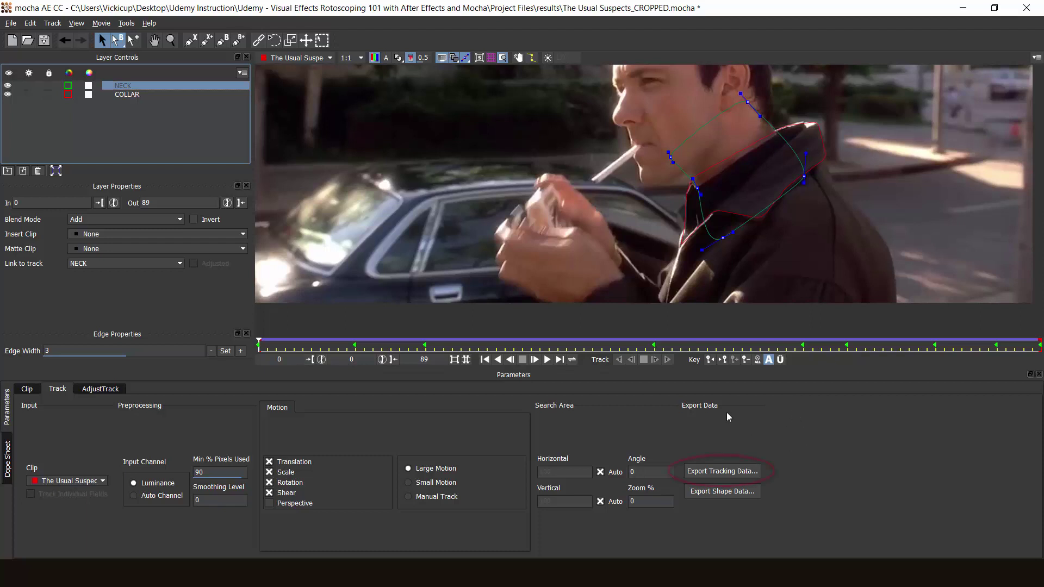
Examine the After Effects Corner Pin and Transform Data formats for exporting NECK's tracking data, and leave without exporting.
{"action": "left_click", "coordinate": [726, 474]}
{"action": "left_click_drag", "start_coordinate": [530, 245], "coordinate": [448, 179]}
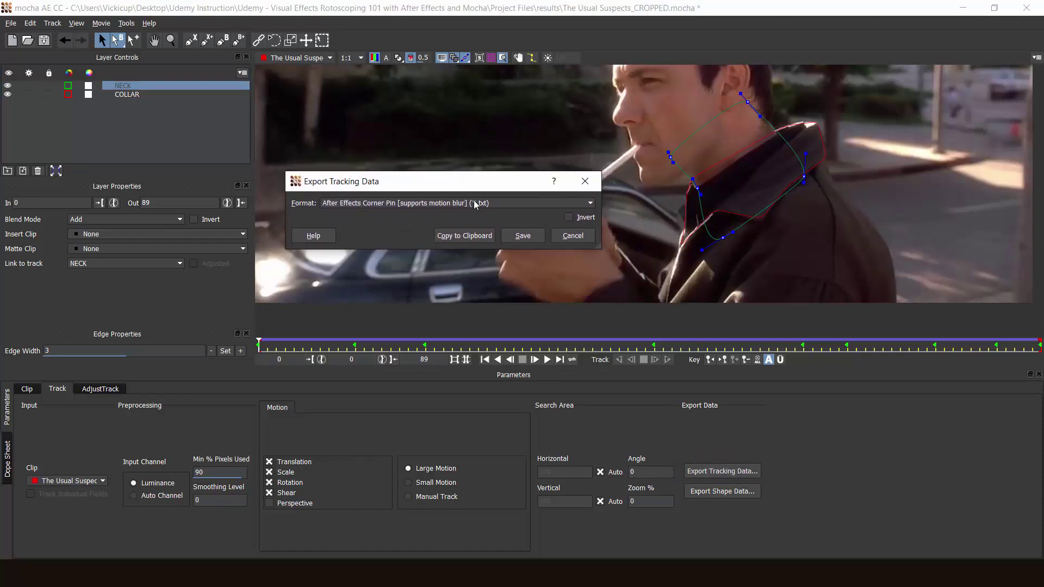
{"action": "left_click", "coordinate": [481, 204]}
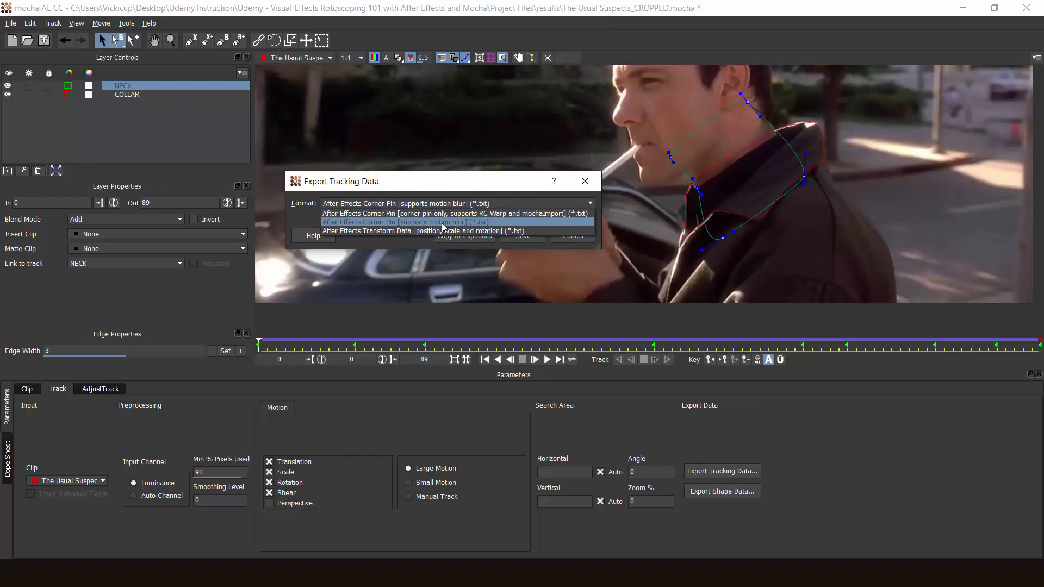
{"action": "left_click", "coordinate": [411, 232]}
{"action": "left_click", "coordinate": [443, 204]}
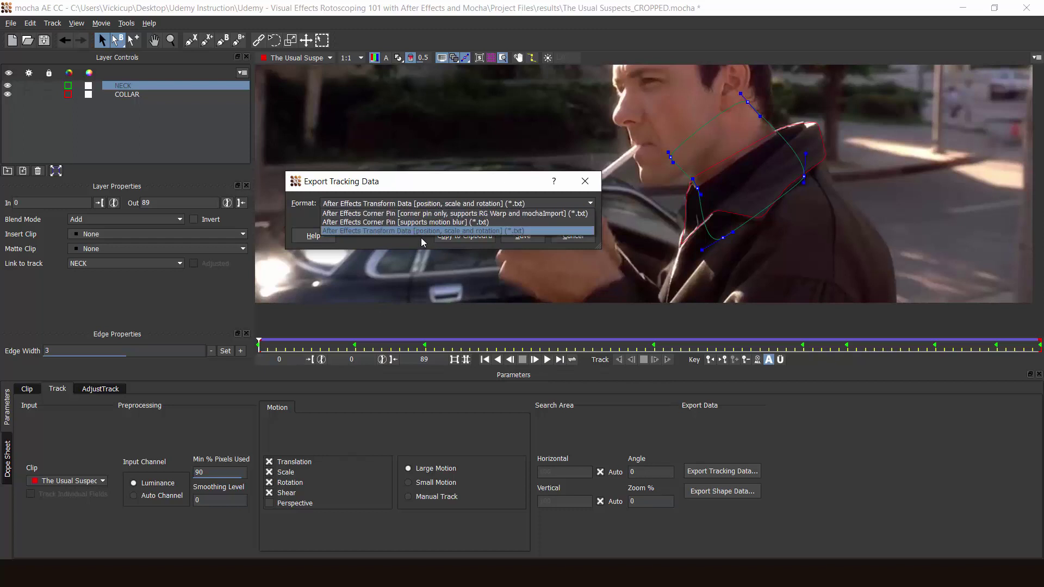
{"action": "left_click", "coordinate": [410, 231]}
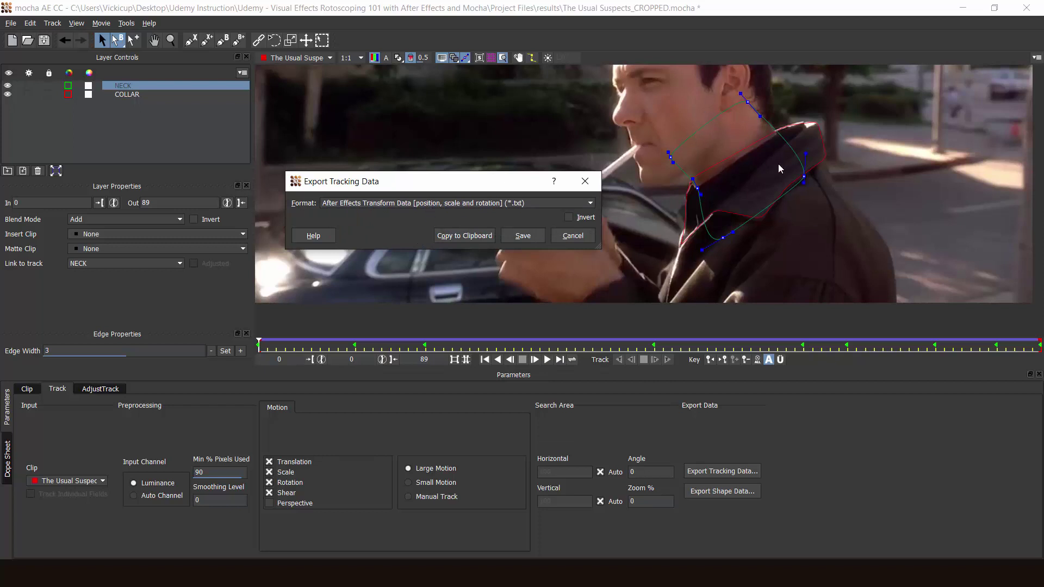
{"action": "left_click", "coordinate": [382, 203]}
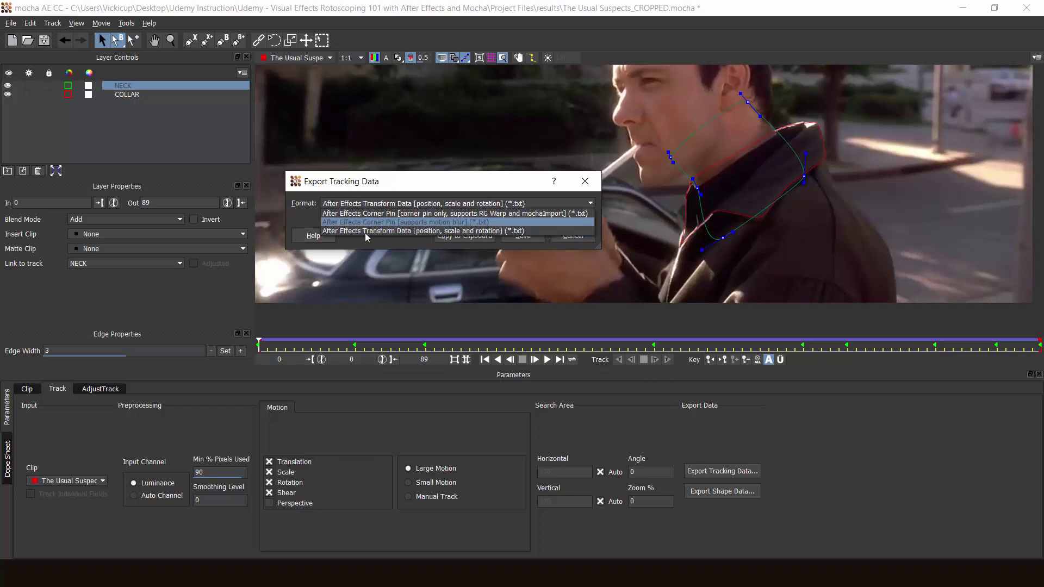
{"action": "left_click", "coordinate": [409, 189]}
{"action": "left_click", "coordinate": [571, 239]}
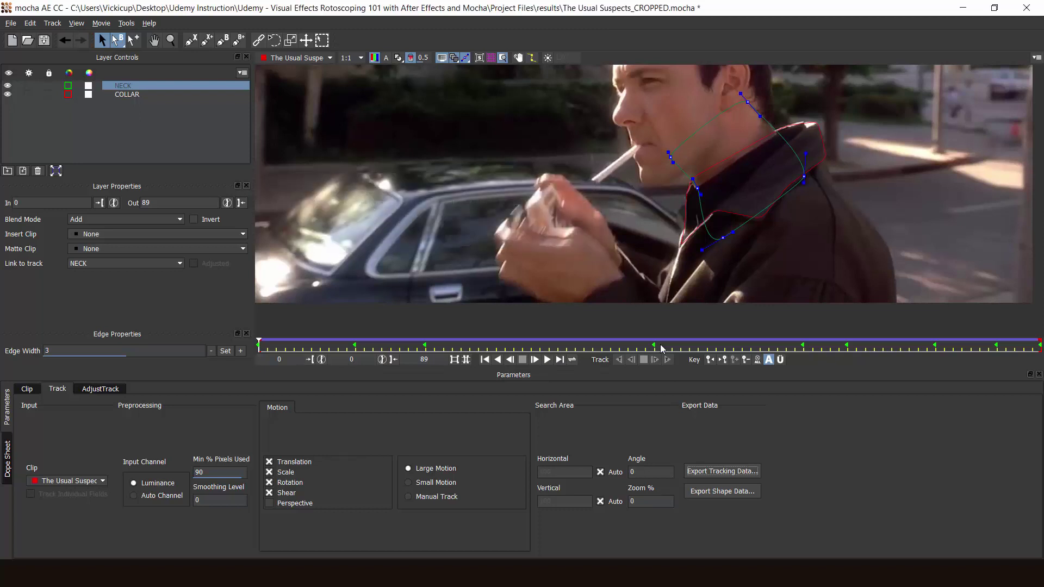
Copy the shape data of all layers to the clipboard in the "mocha shape data for AE" format.
{"action": "left_click", "coordinate": [732, 496]}
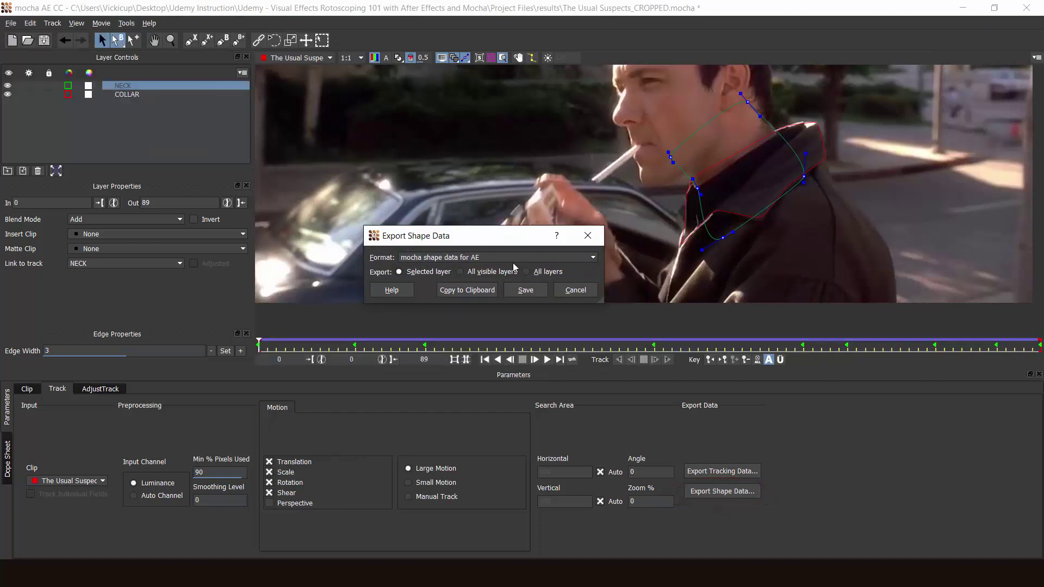
{"action": "left_click", "coordinate": [548, 273]}
{"action": "left_click", "coordinate": [525, 289]}
{"action": "left_click", "coordinate": [756, 438]}
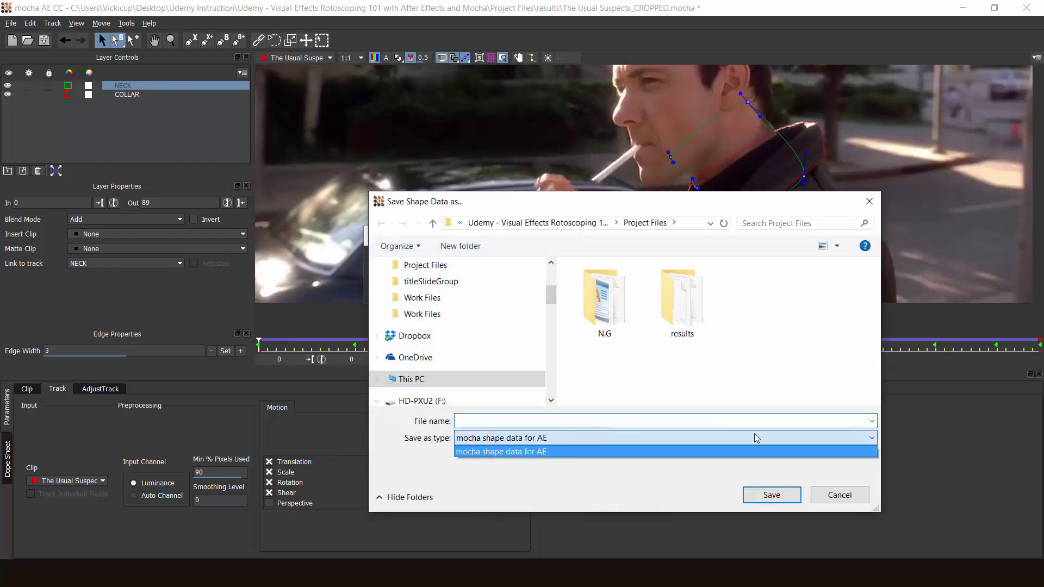
{"action": "left_click", "coordinate": [840, 495]}
{"action": "left_click", "coordinate": [840, 495]}
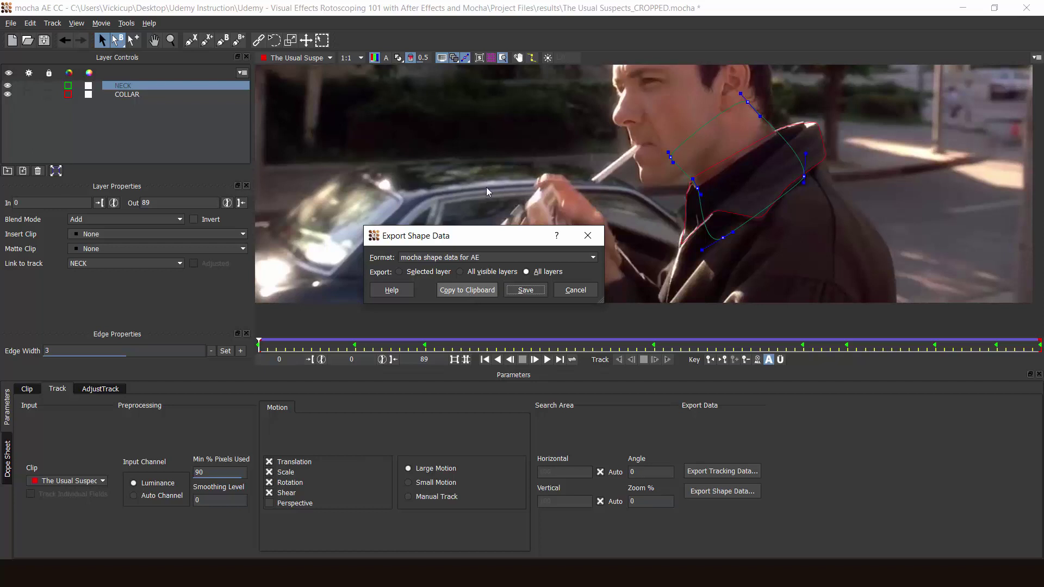
{"action": "left_click", "coordinate": [468, 294]}
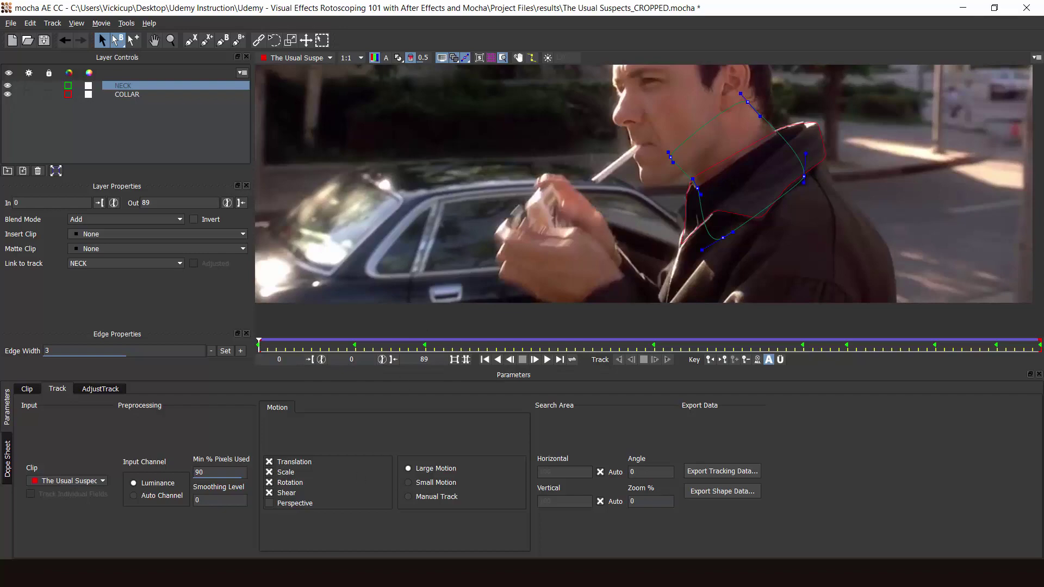
Switch to After Effects and paste the mocha masks onto the Collar layer in Comp_Manual.
{"action": "key", "text": "alt+Tab"}
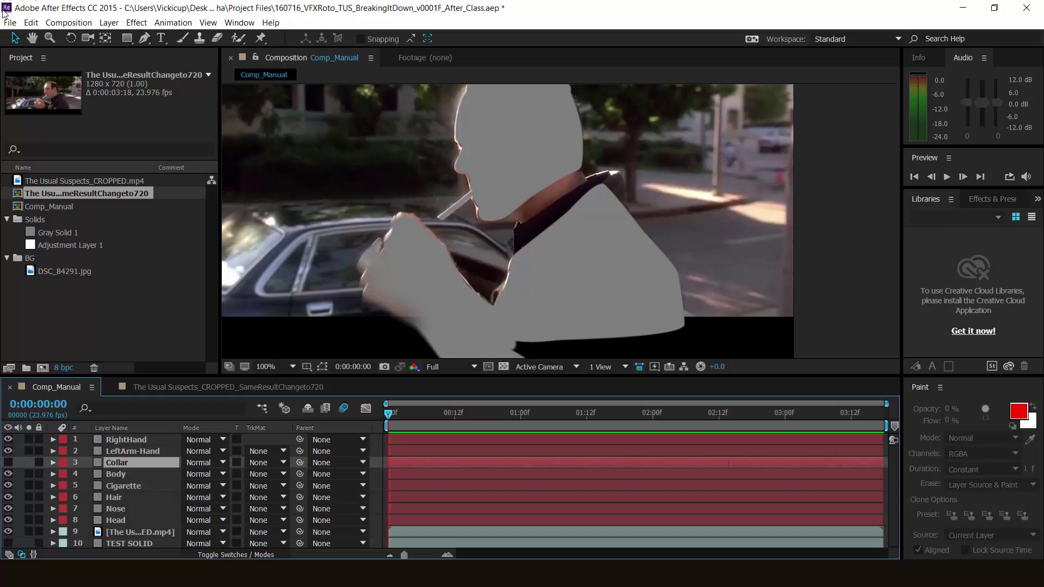
{"action": "left_click", "coordinate": [31, 22]}
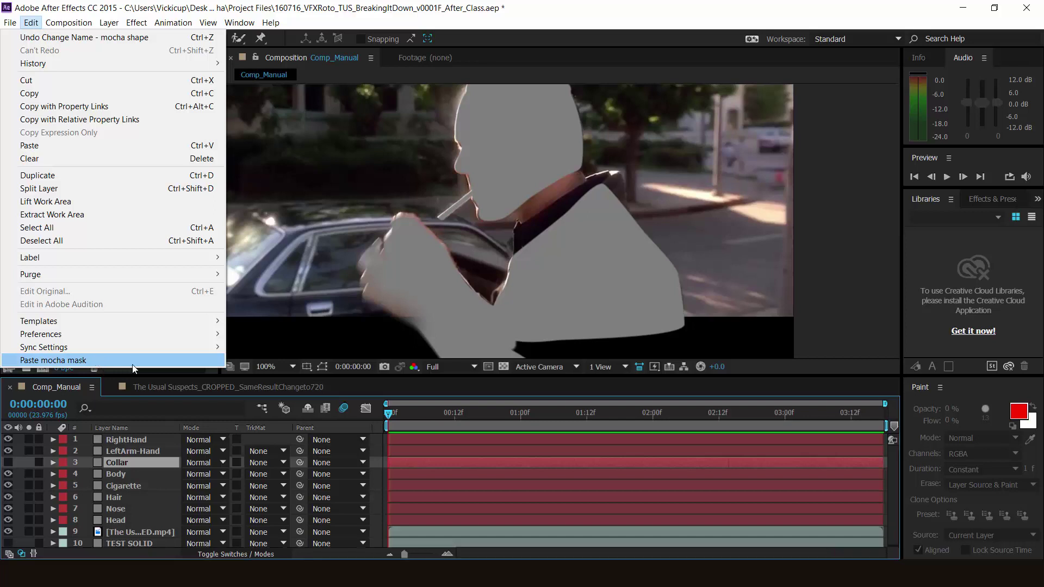
{"action": "left_click", "coordinate": [95, 360]}
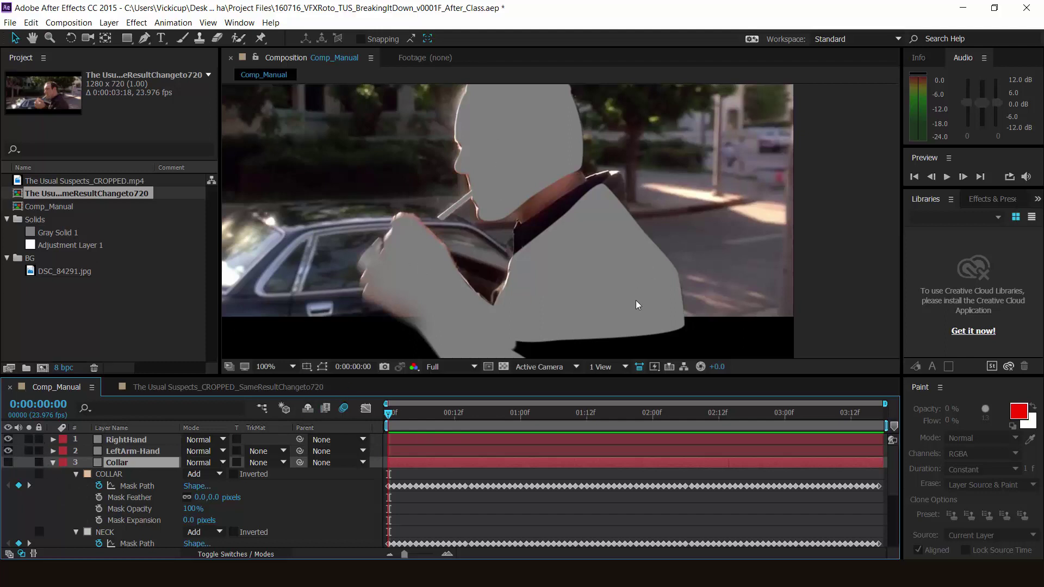
Make the Collar layer visible and solo it together with The Usual Suspects footage layer.
{"action": "left_click", "coordinate": [9, 463]}
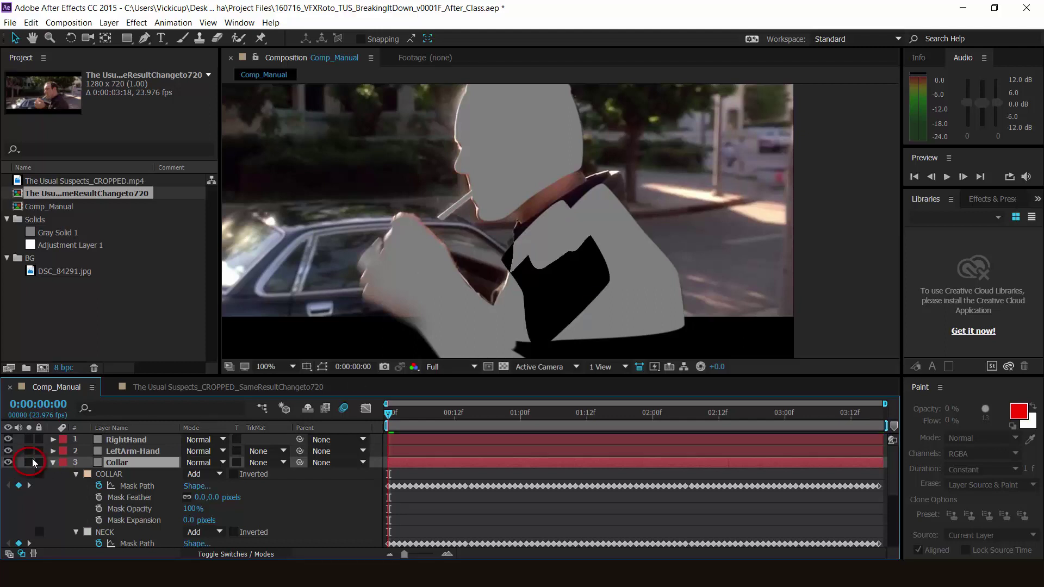
{"action": "left_click", "coordinate": [30, 462]}
{"action": "left_click", "coordinate": [28, 462]}
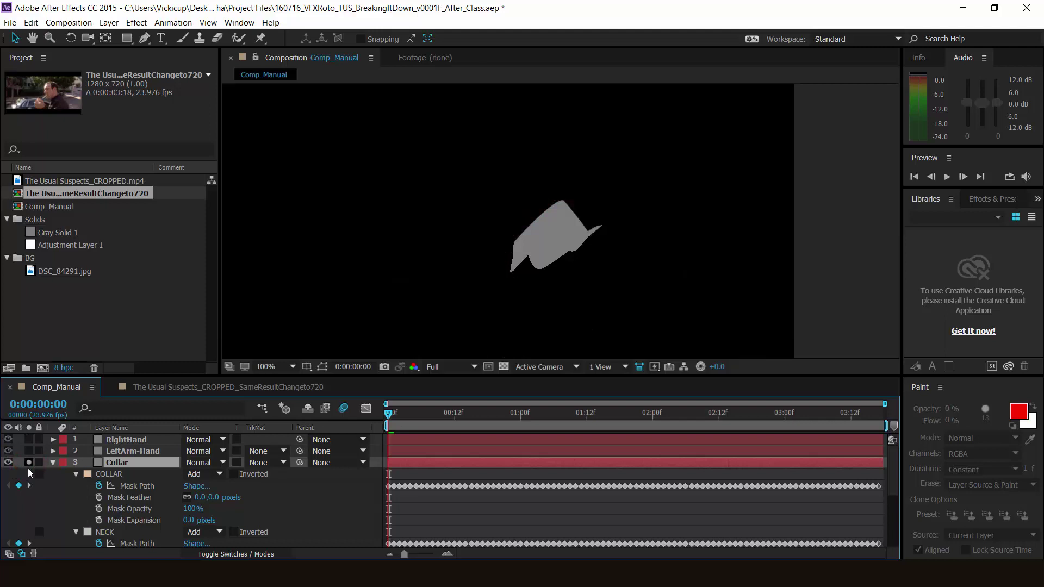
{"action": "scroll", "coordinate": [46, 477], "scroll_direction": "down", "scroll_amount": 5}
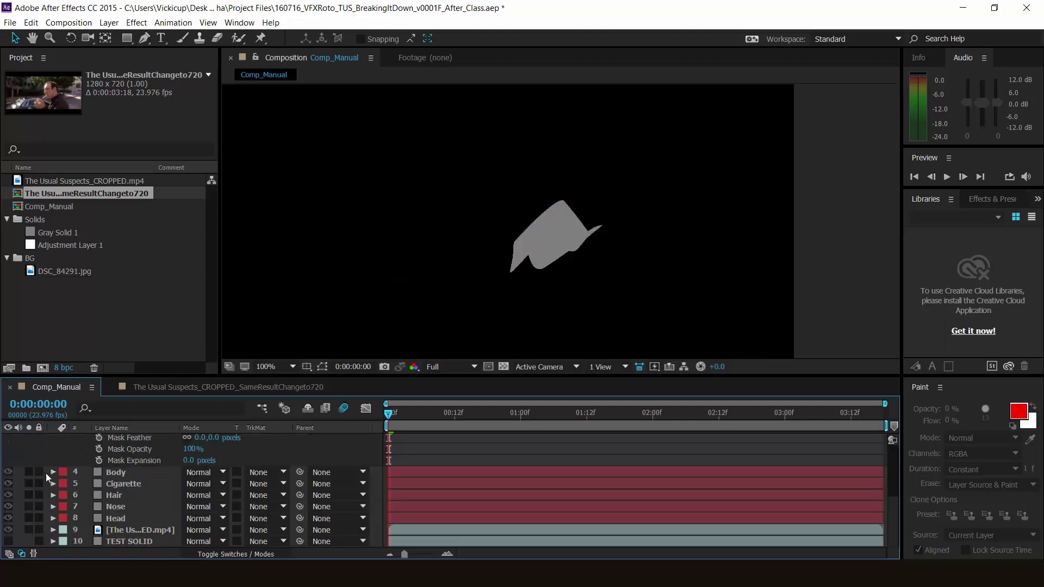
{"action": "left_click", "coordinate": [29, 530]}
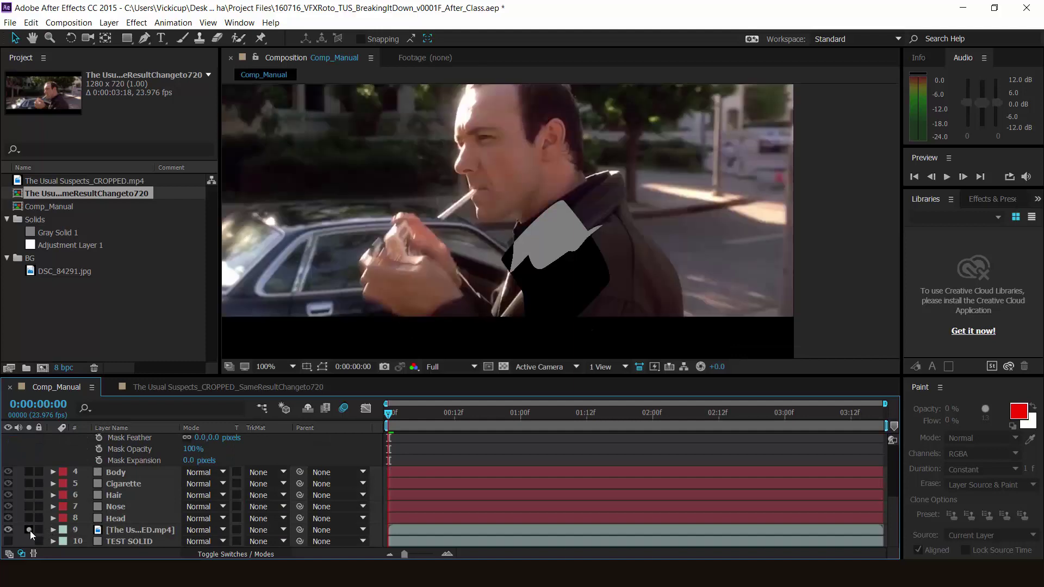
Try to align the pasted masks with the jacket by setting the Collar layer's anchor point to 639.0, 270.0.
{"action": "left_click", "coordinate": [30, 446]}
{"action": "key", "text": "shift+a"}
{"action": "left_click_drag", "start_coordinate": [242, 479], "coordinate": [148, 503]}
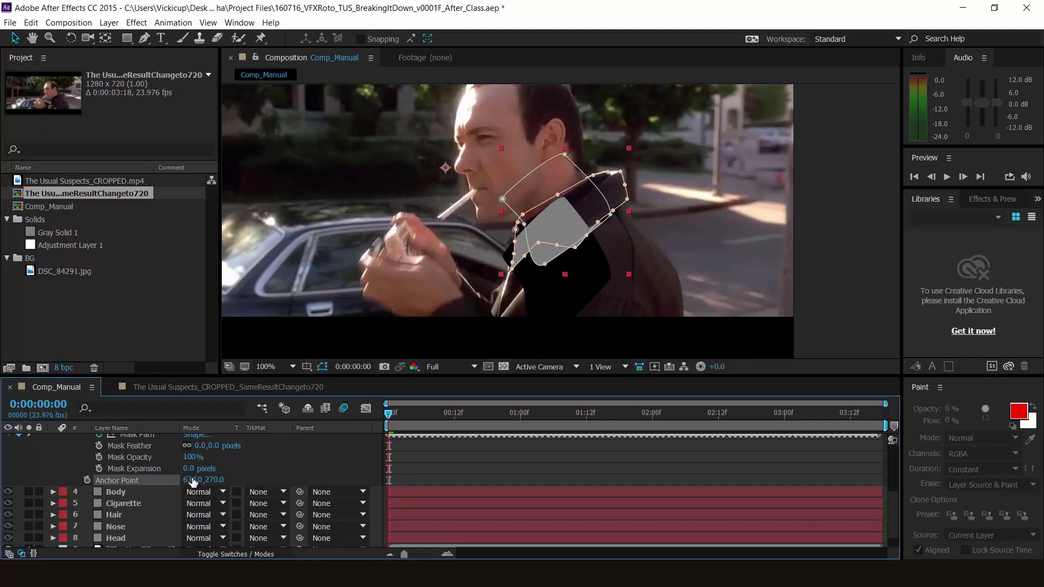
{"action": "left_click_drag", "start_coordinate": [193, 482], "coordinate": [206, 477]}
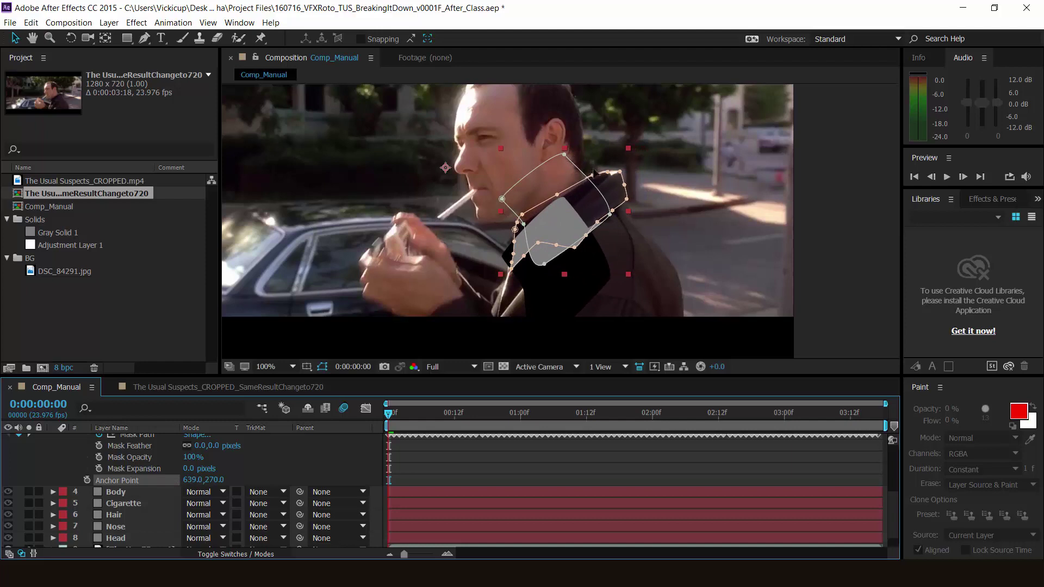
Review how the pasted NECK and COLLAR masks follow the footage along the Comp_Manual timeline.
{"action": "left_click", "coordinate": [324, 373]}
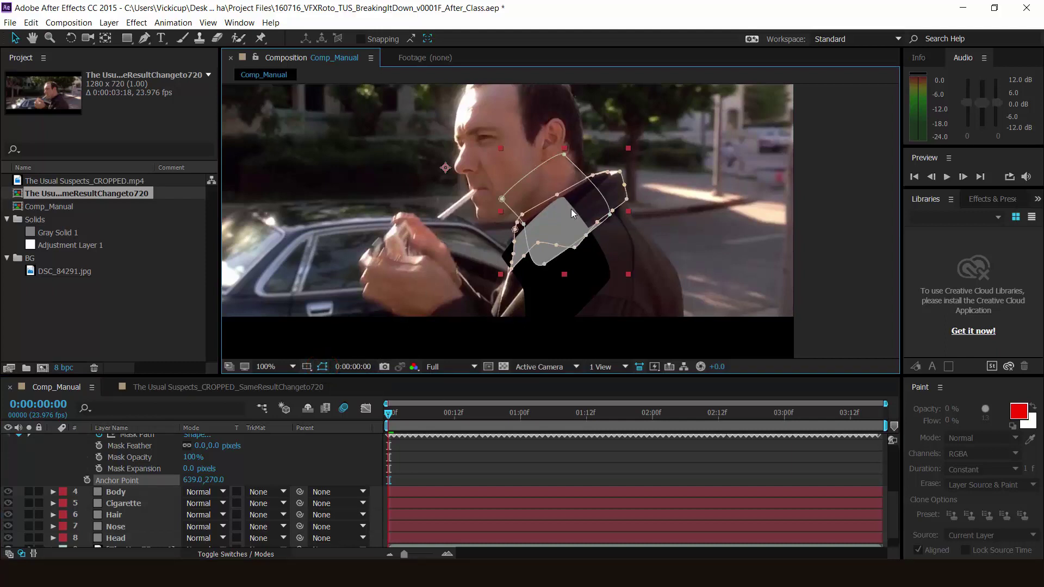
{"action": "mouse_move", "coordinate": [624, 418]}
{"action": "left_mouse_down"}
{"action": "mouse_move", "coordinate": [696, 422]}
{"action": "mouse_move", "coordinate": [472, 419]}
{"action": "mouse_move", "coordinate": [621, 418]}
{"action": "left_mouse_up"}
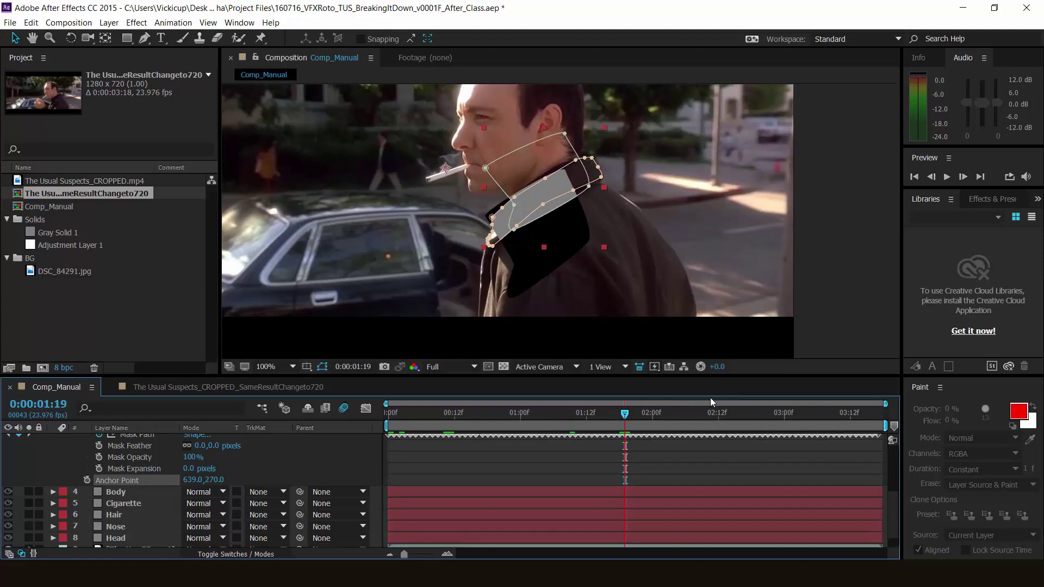
{"action": "left_click_drag", "start_coordinate": [675, 408], "coordinate": [271, 445]}
{"action": "key", "text": "space"}
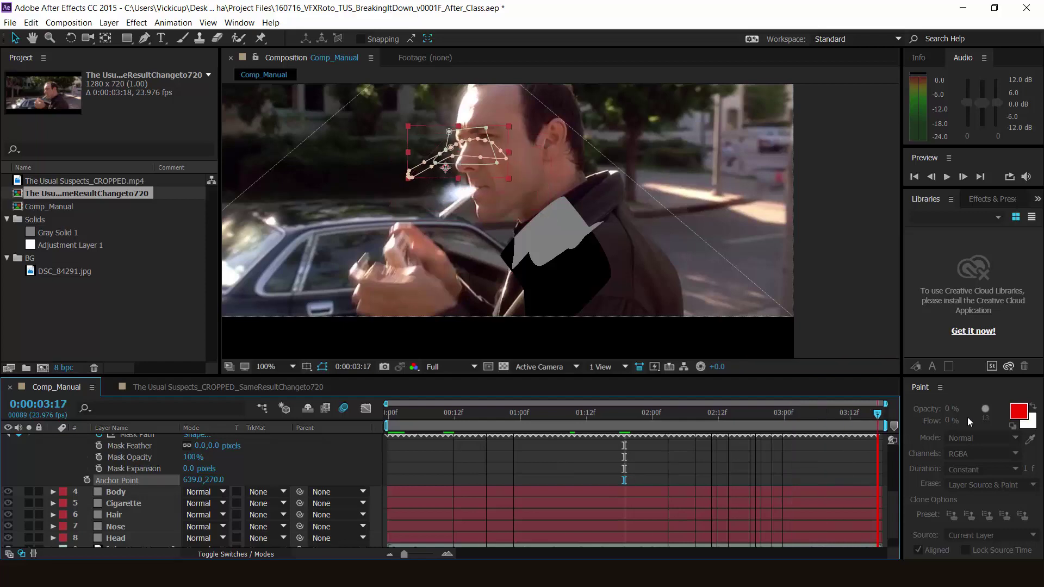
Compare the NECK and COLLAR splines' motion in mocha AE with the Comp_Manual playback in After Effects.
{"action": "key", "text": "a"}
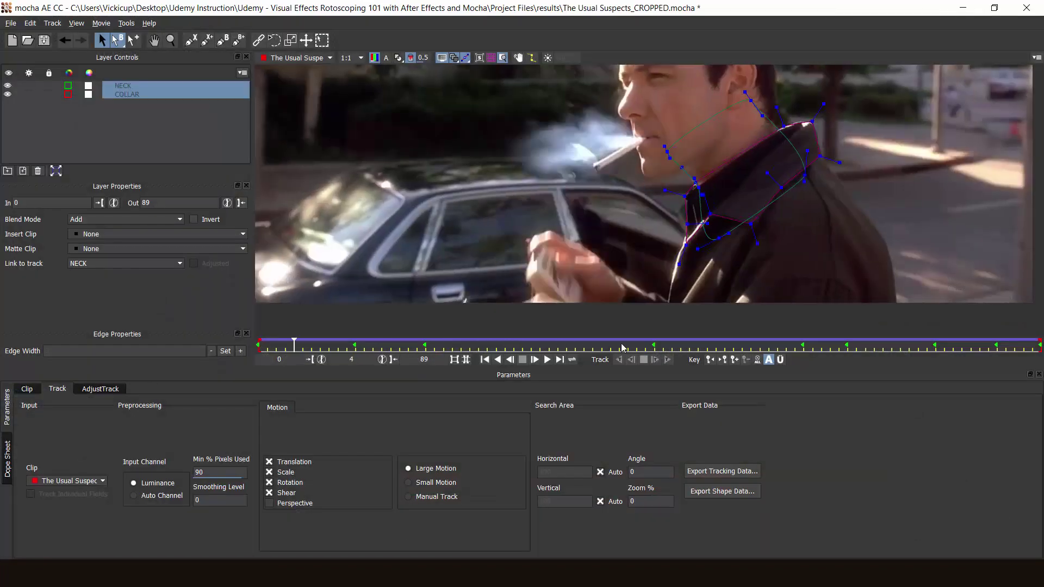
{"action": "left_click", "coordinate": [126, 94]}
{"action": "left_click", "coordinate": [535, 359]}
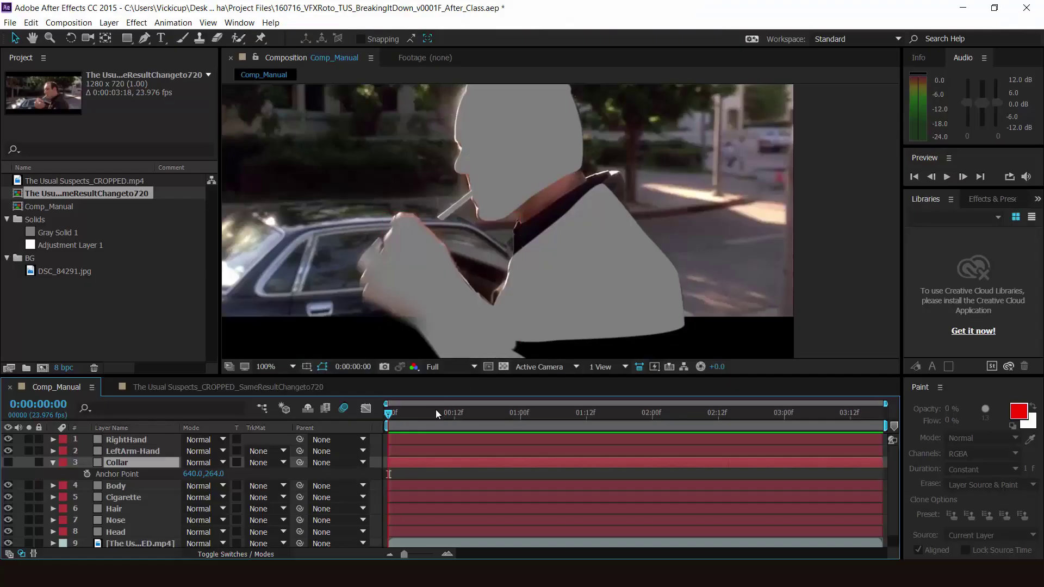
{"action": "key", "text": "space"}
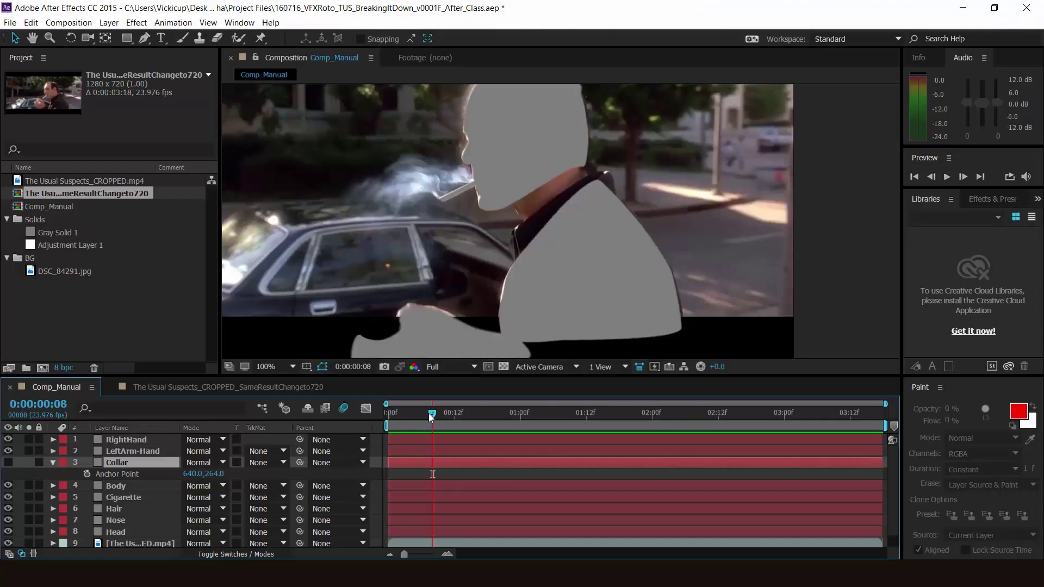